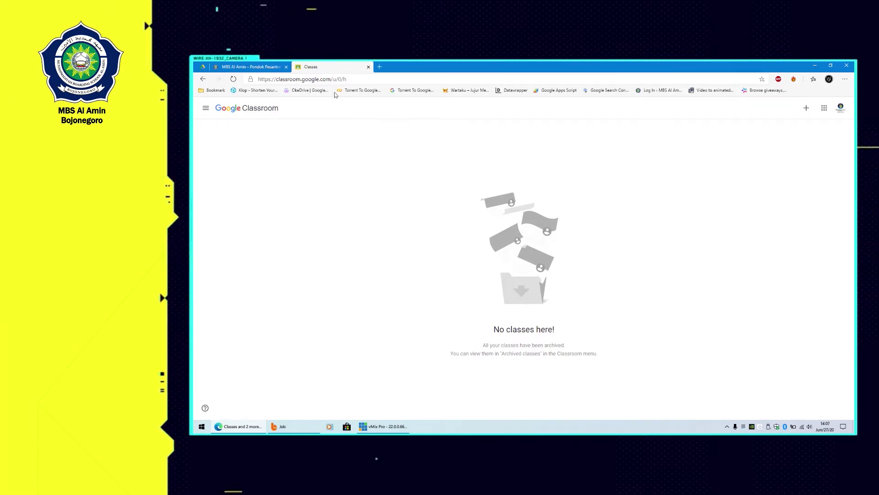
Search Google for "google classroom" and open the Google Classroom site from the results.
click(361, 79)
click(362, 79)
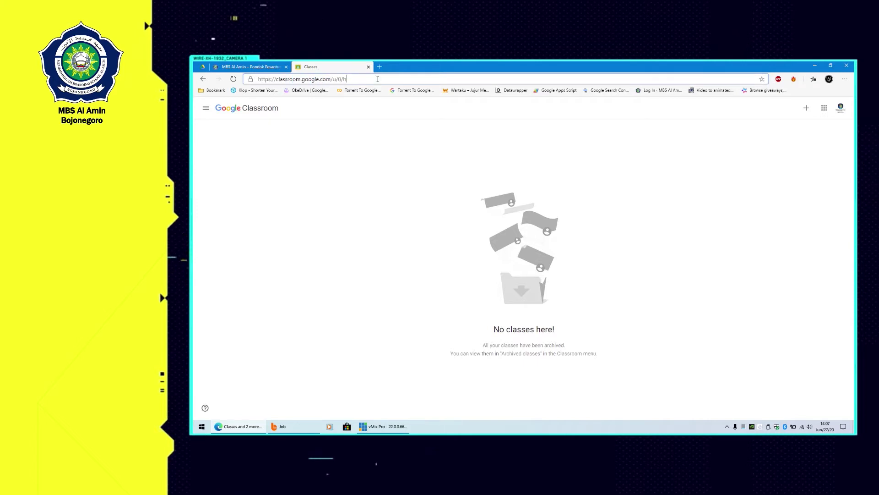
key(shift+Home)
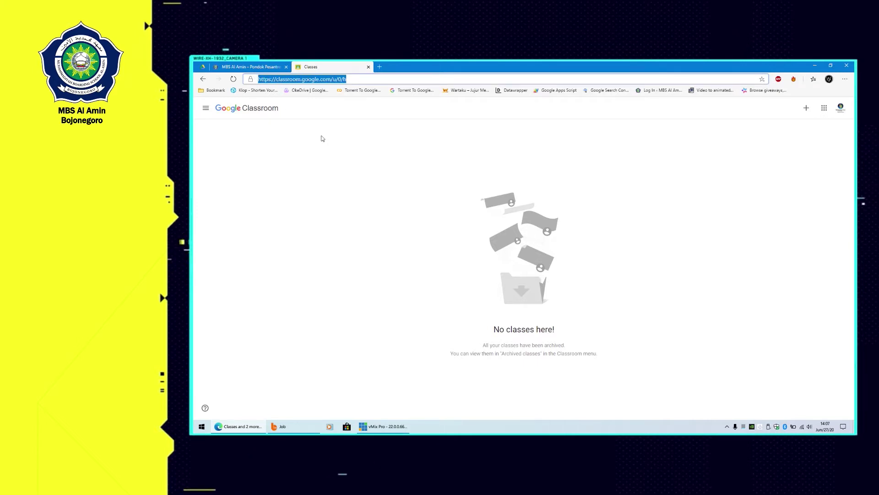
text(googl)
key(Return)
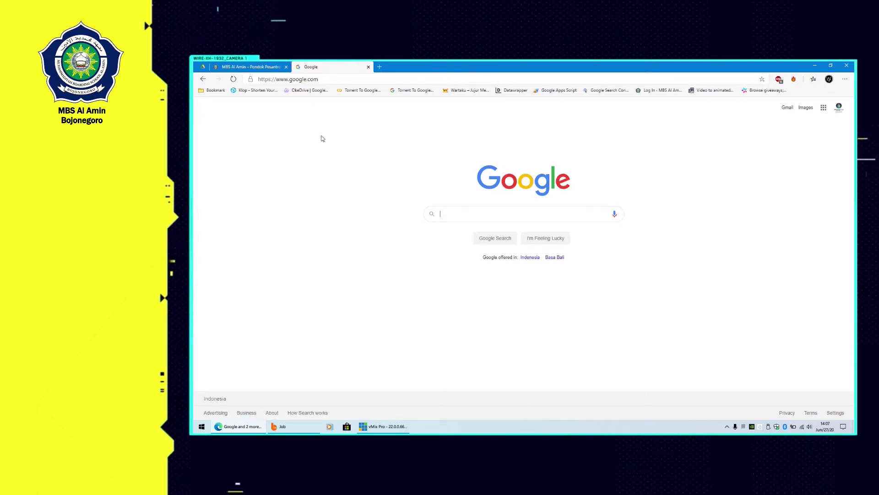
text(google classro)
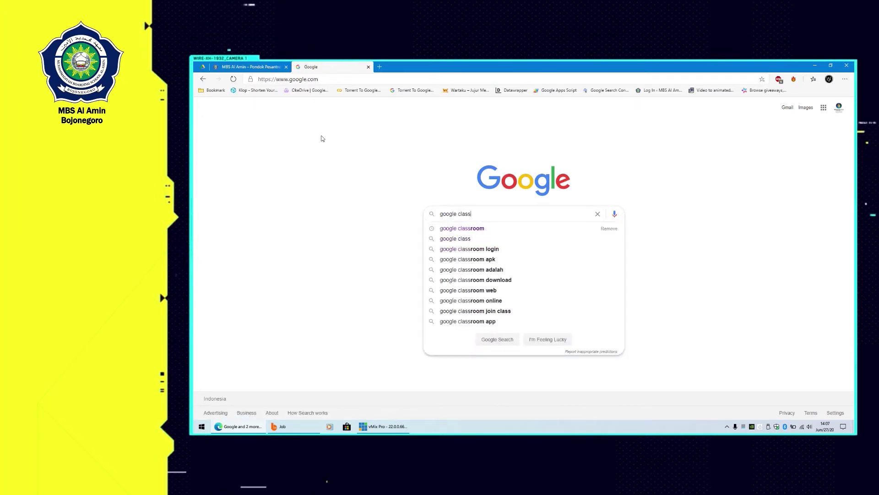
text(om)
key(Return)
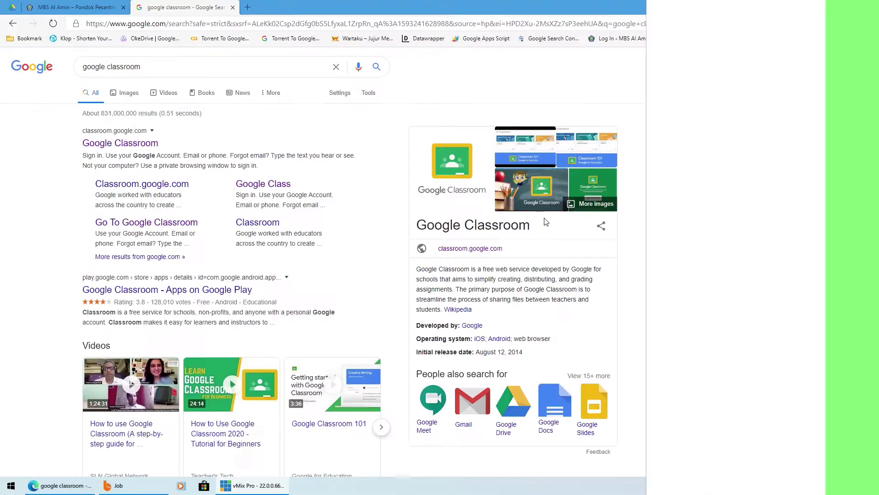
click(142, 150)
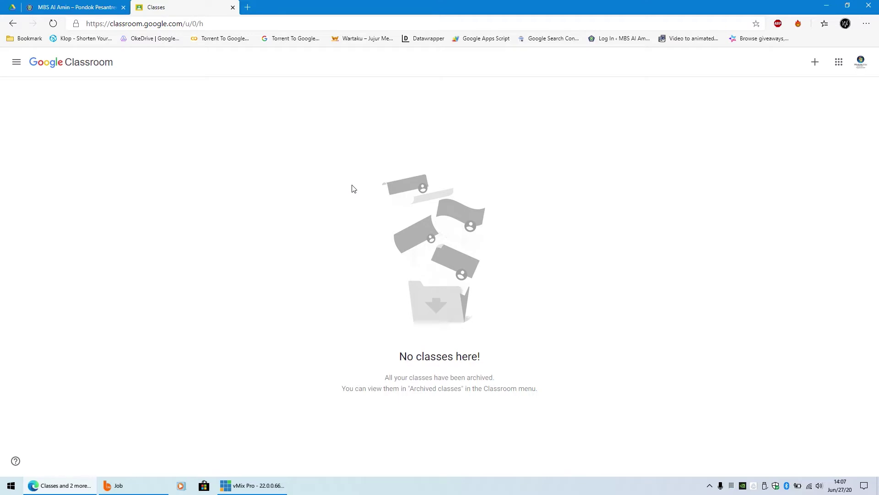
Start creating a new class and accept the notice about not using Classroom at a school with students.
click(16, 62)
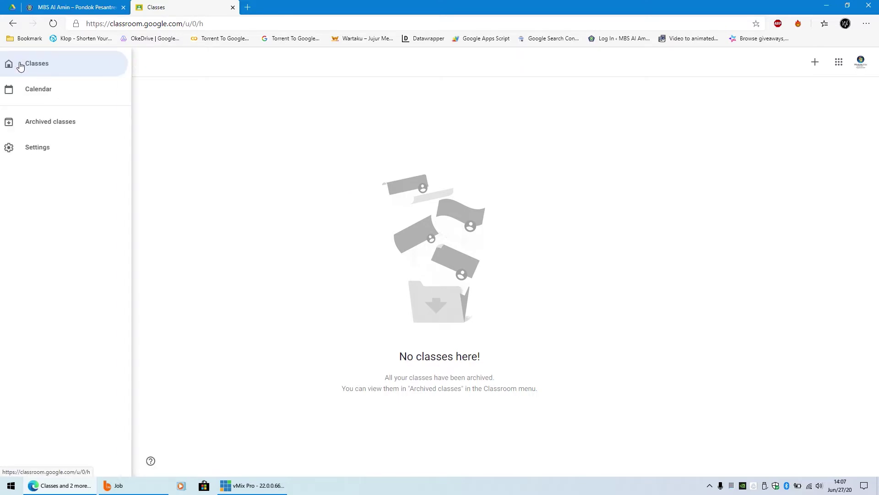
click(816, 67)
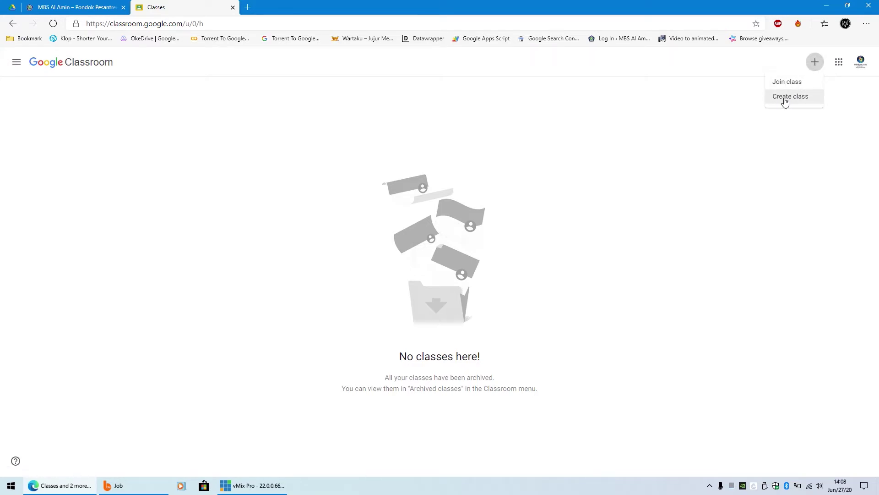
click(784, 99)
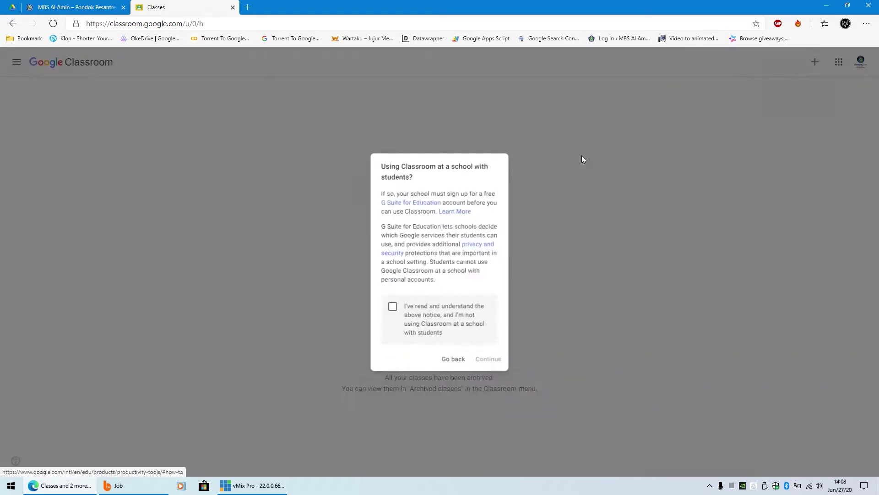
click(391, 308)
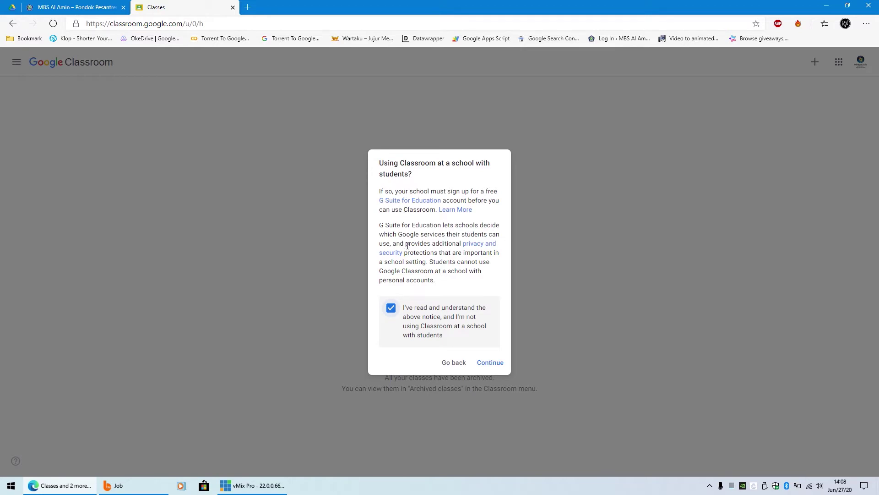
click(489, 363)
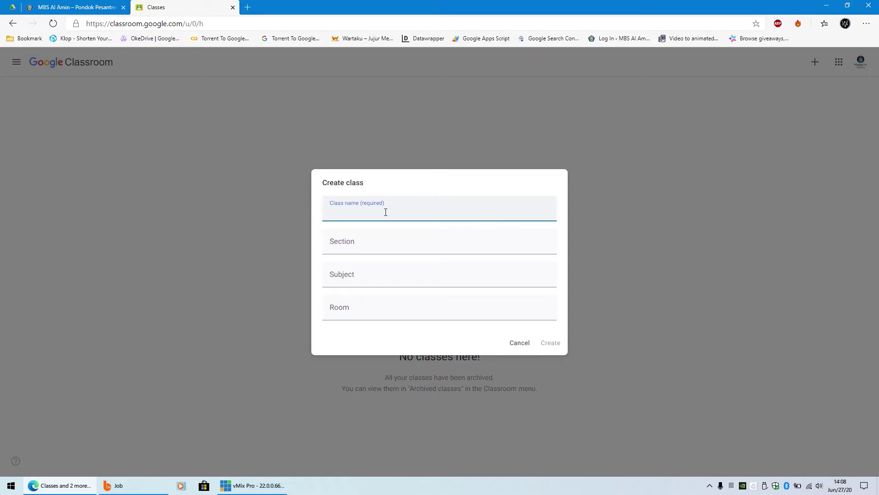
Create the class with the name "SMP Kelas IX", leaving section, subject and room empty.
text(SMPP)
text(Kelas X)
key(BackSpace)
text(IX)
click(365, 235)
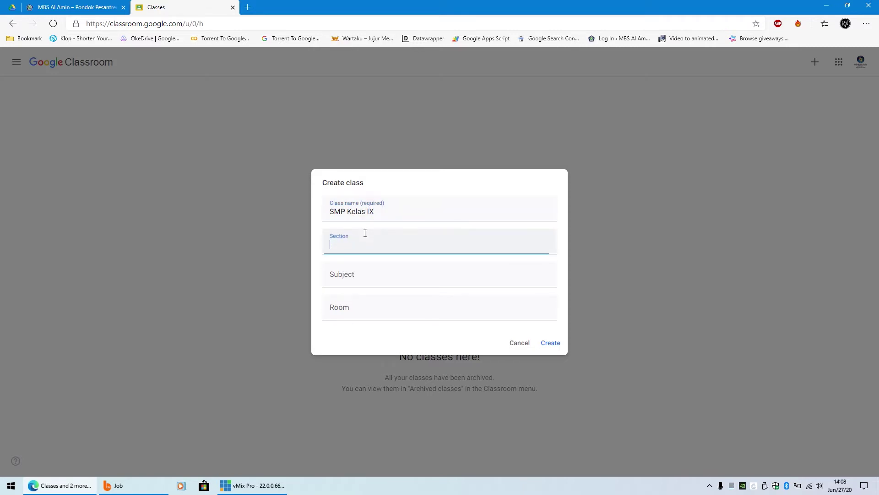
click(381, 273)
click(375, 310)
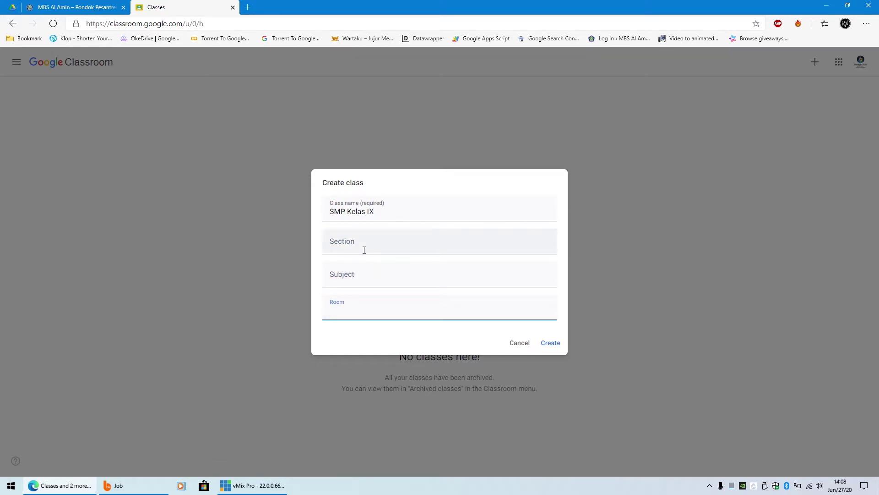
drag(328, 211, 405, 212)
click(401, 213)
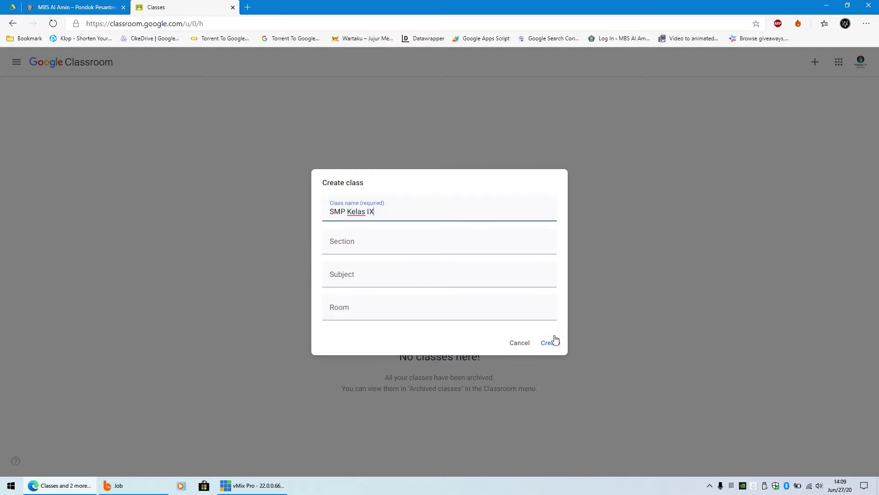
click(550, 343)
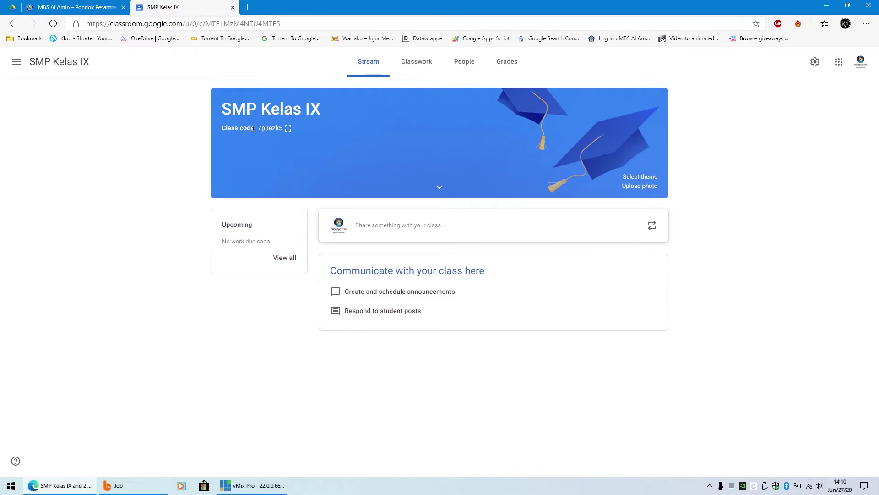
Display the class code enlarged, highlight it for viewing, and close the enlarged view.
click(288, 128)
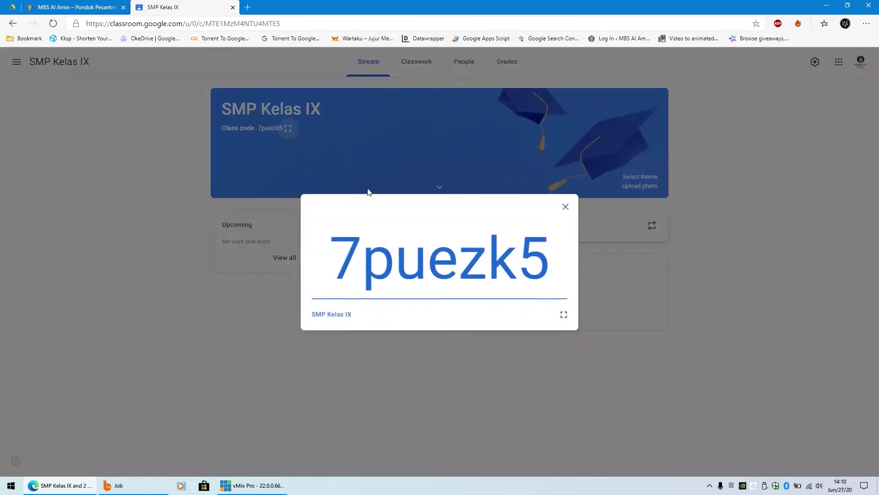
double_click(459, 250)
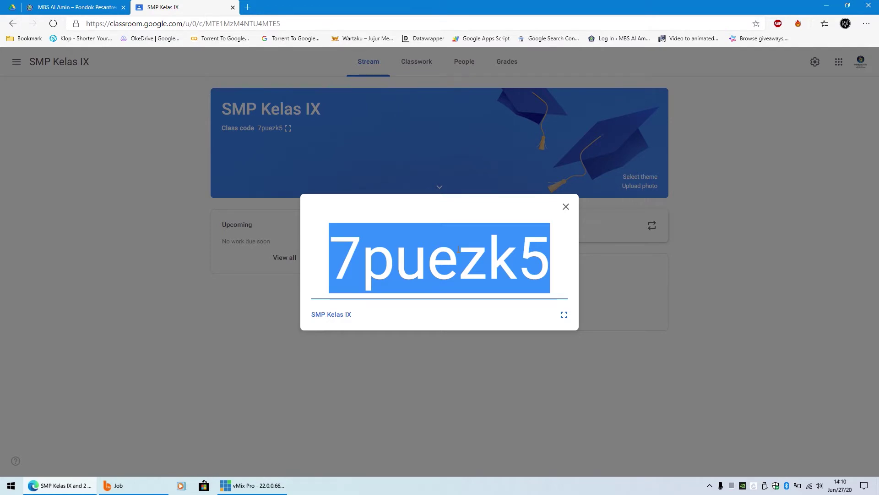
click(458, 248)
double_click(450, 250)
click(538, 221)
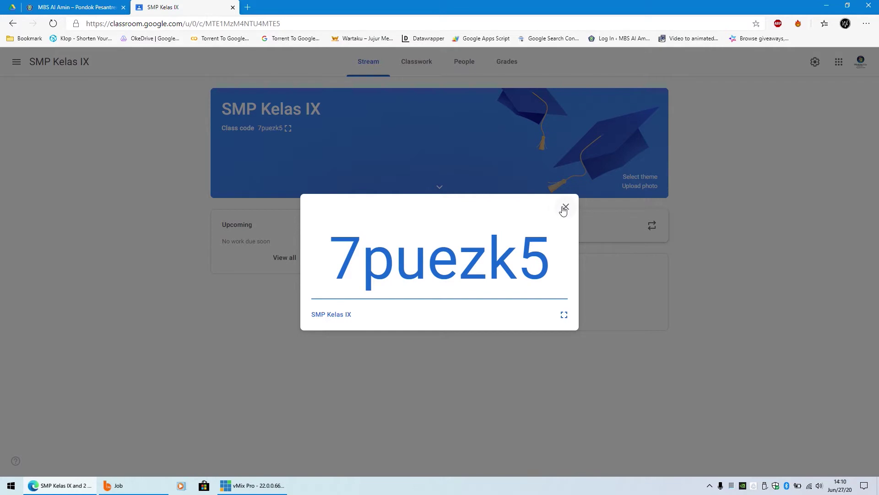
click(564, 207)
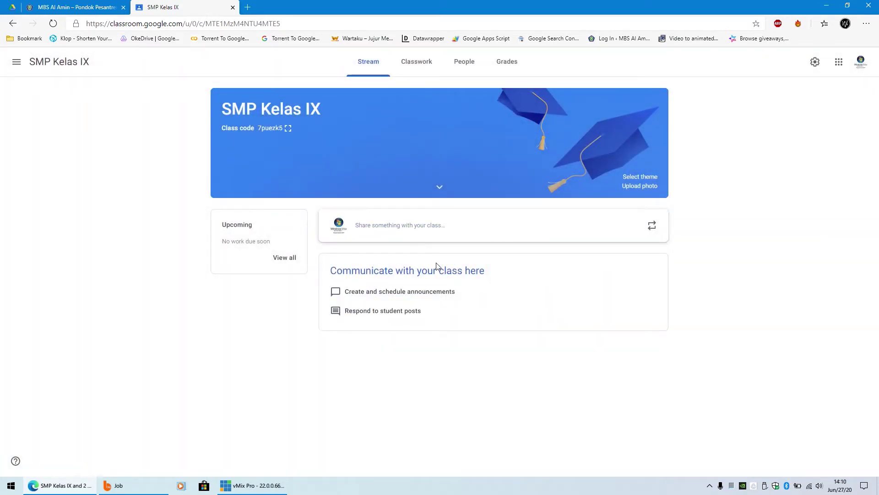
Post the announcement "Untuk hari ini para siswa diharapkan mengabsen diri pada jam 15.00. Isikan komen dibawah untuk absensi." to all students.
click(387, 231)
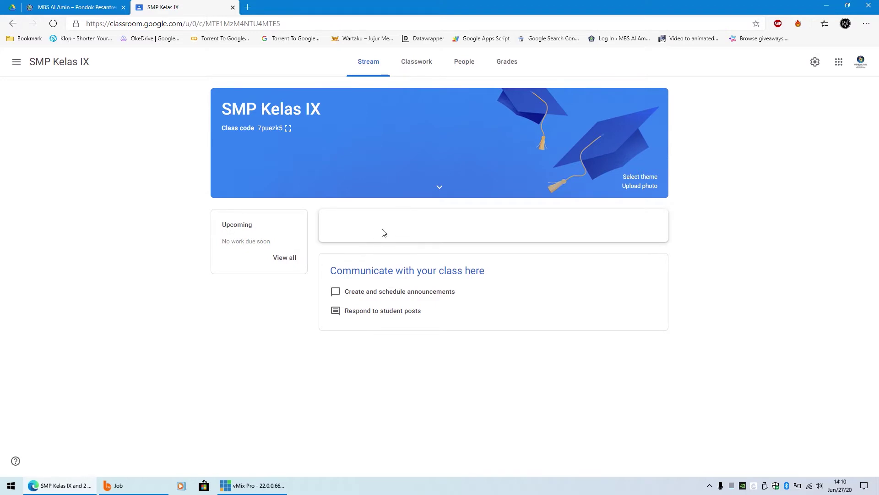
text(Untuk hari ini pas)
key(BackSpace)
text(ra )
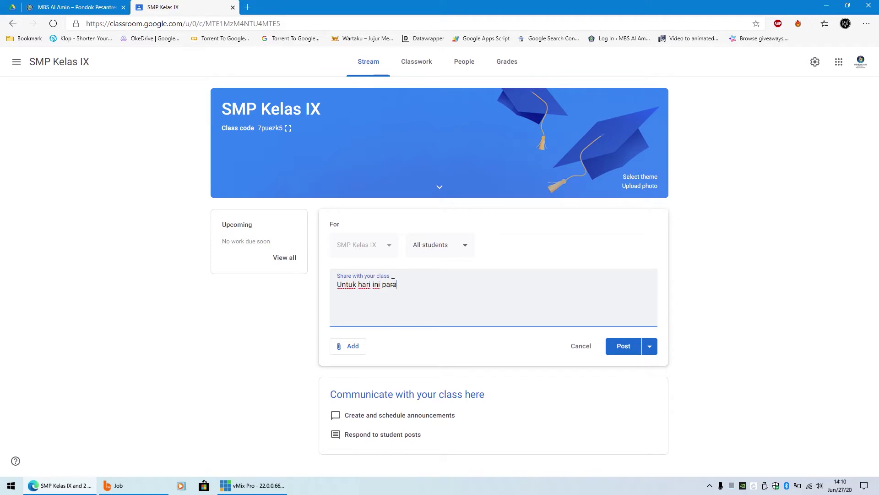
text(siswa diharapkan mengab)
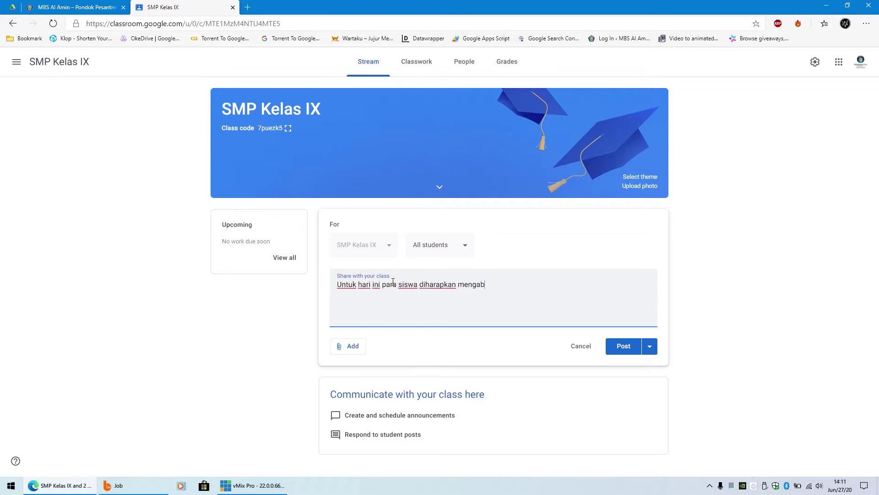
text(sen diri pada jam 15.00)
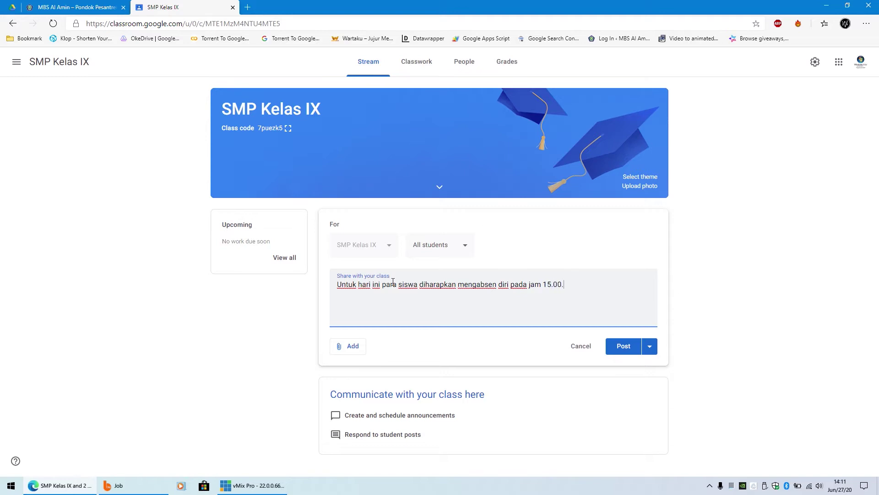
text(. Isikan di)
key(BackSpace)
key(BackSpace)
text(komen dibawah untuk s)
key(BackSpace)
text(absensi.)
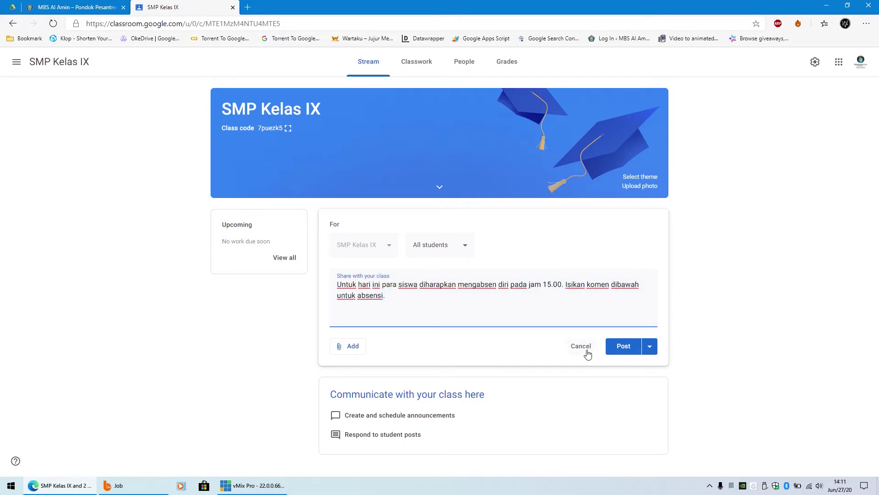
click(623, 351)
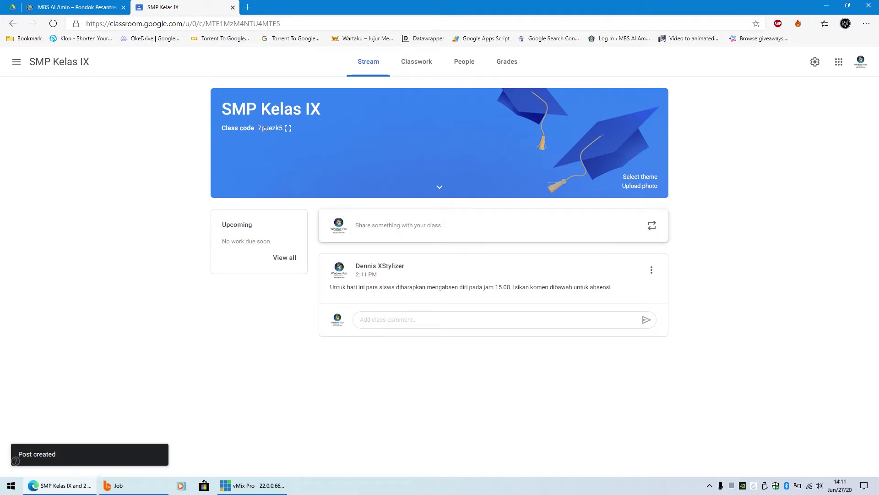
Review the class code and the posted announcement, comparing its posting time with the system clock.
click(287, 128)
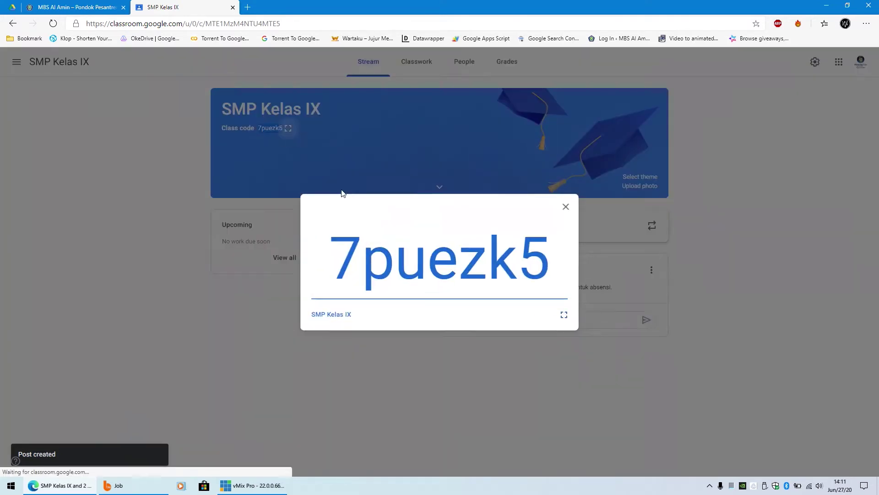
click(566, 207)
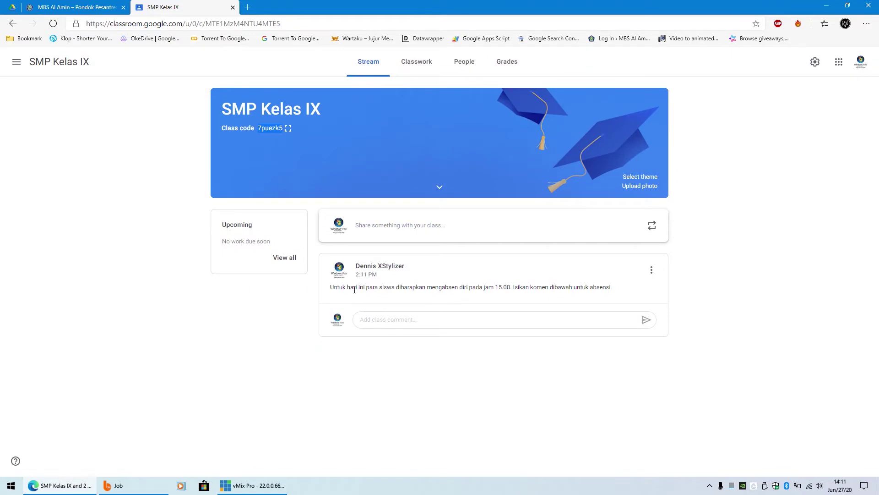
drag(613, 287, 330, 288)
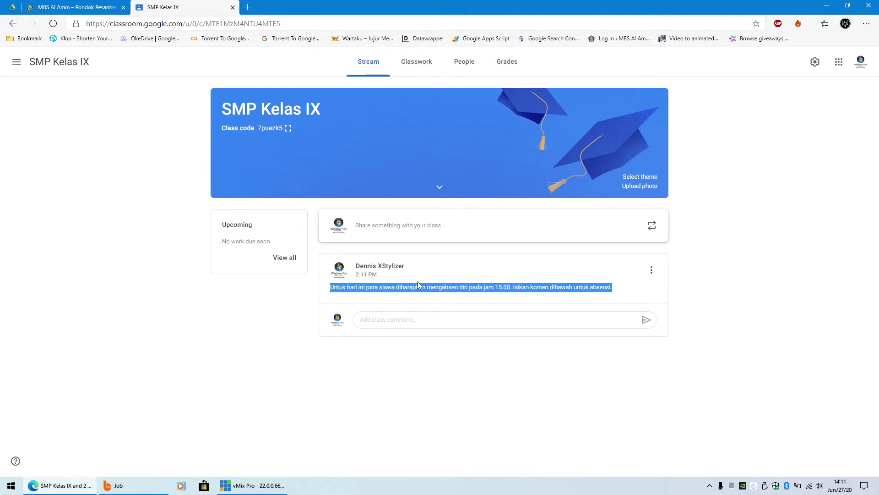
click(399, 286)
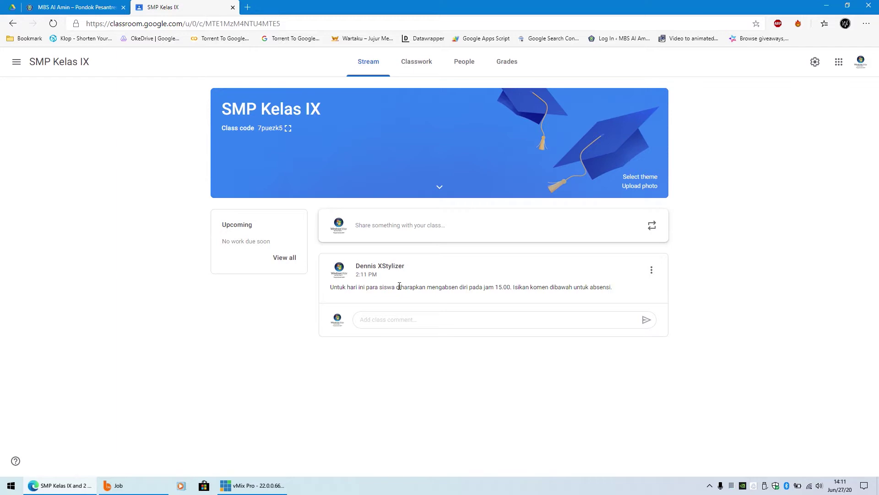
triple_click(385, 286)
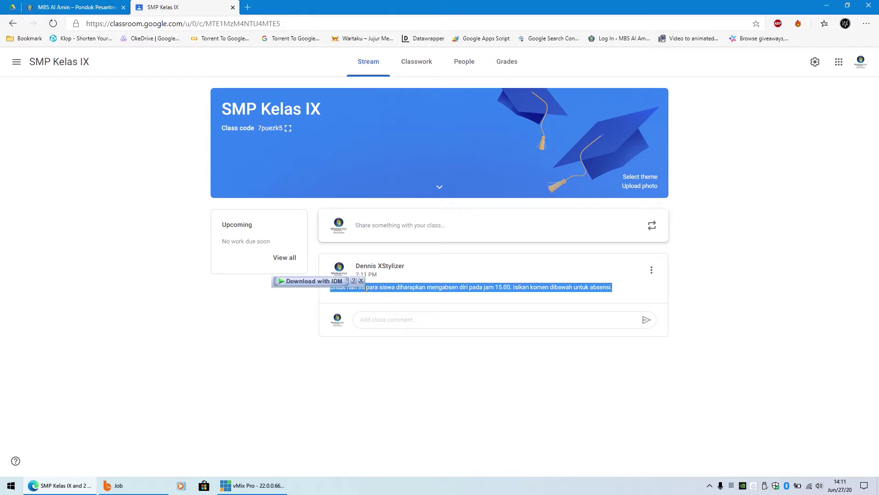
click(383, 286)
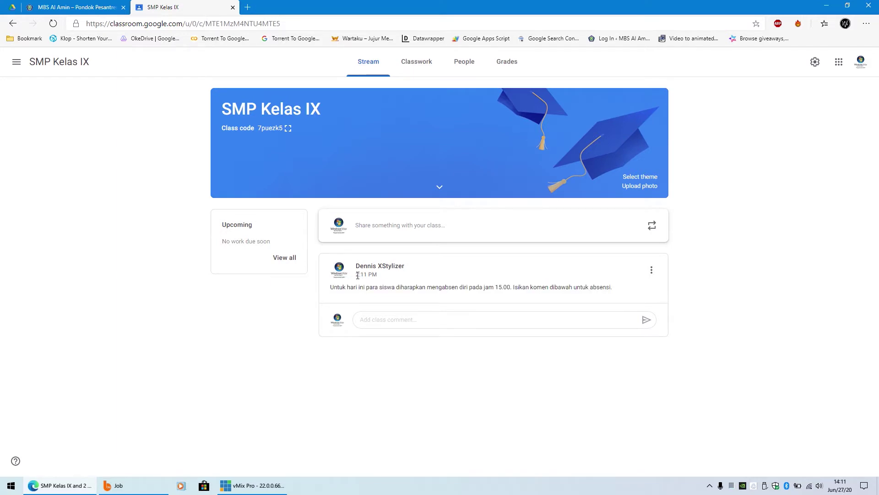
drag(358, 275, 383, 280)
click(387, 280)
click(840, 485)
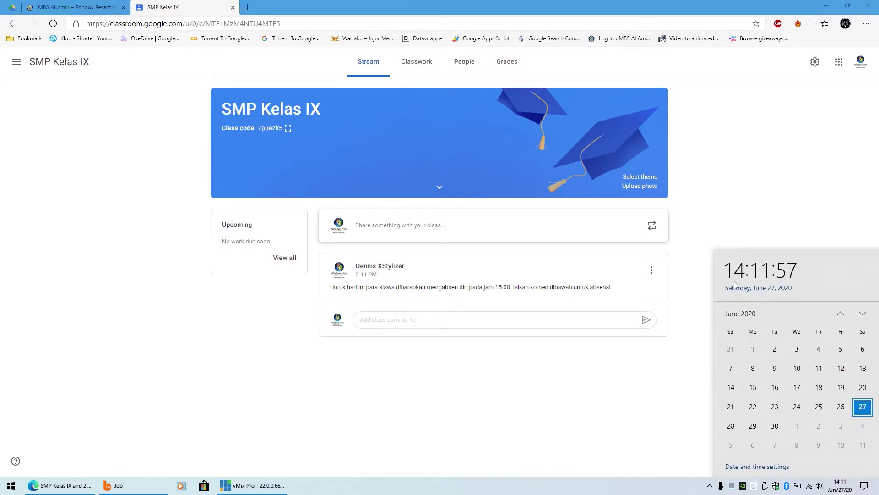
click(505, 281)
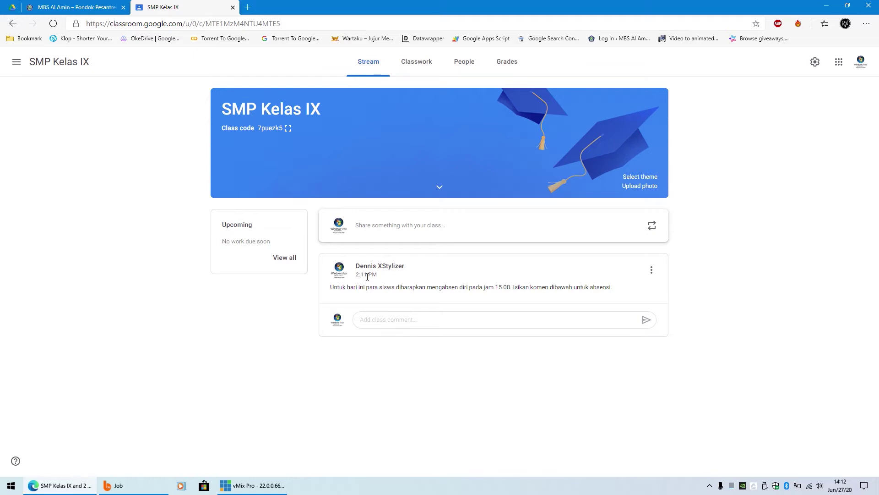
Post a class comment on the attendance announcement consisting of the attendee's first name followed by "Hadir.".
click(388, 317)
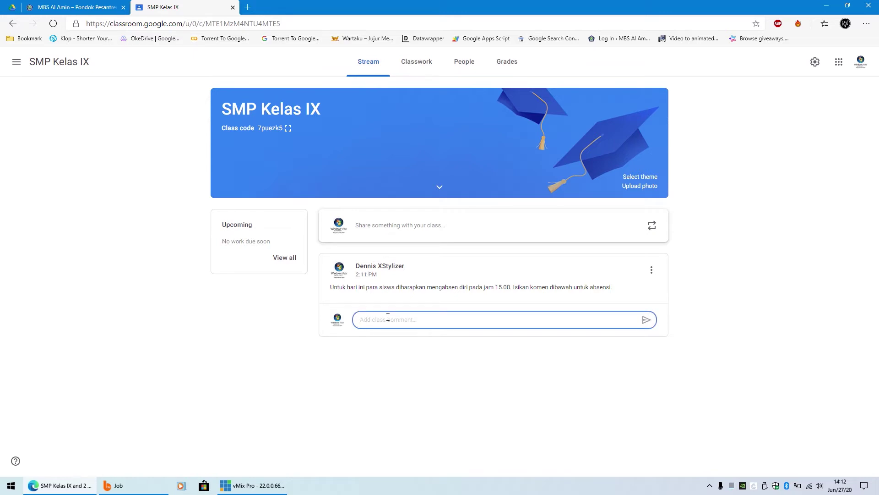
text(Dennis Has)
text(ir.)
click(647, 320)
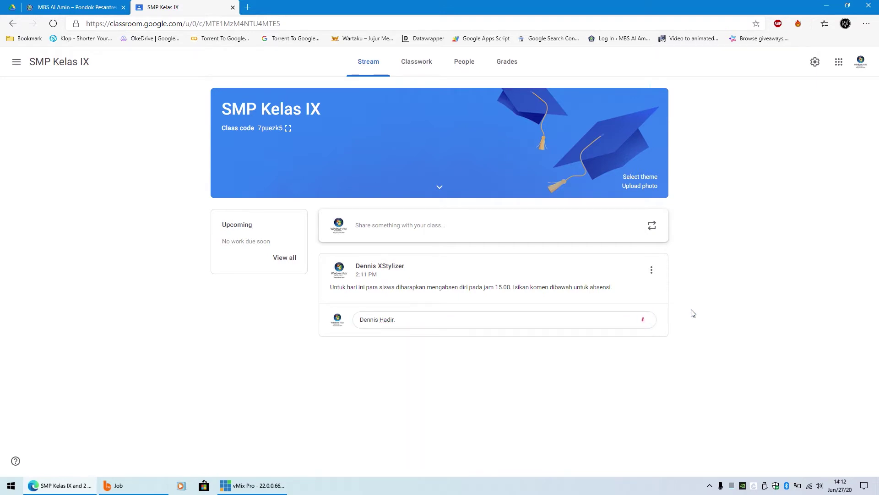
Check the posting time of the class comment, and view the class theme gallery without selecting a theme.
drag(406, 332, 426, 331)
click(417, 332)
drag(405, 332, 427, 333)
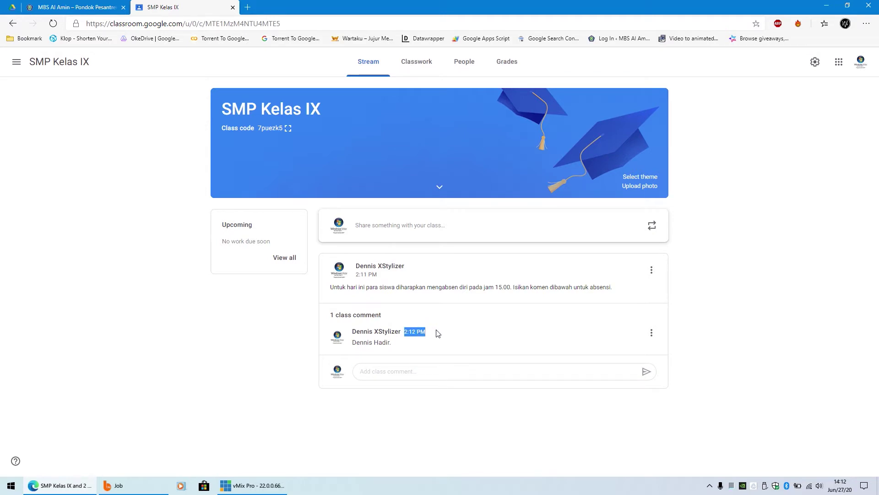
click(437, 333)
click(647, 179)
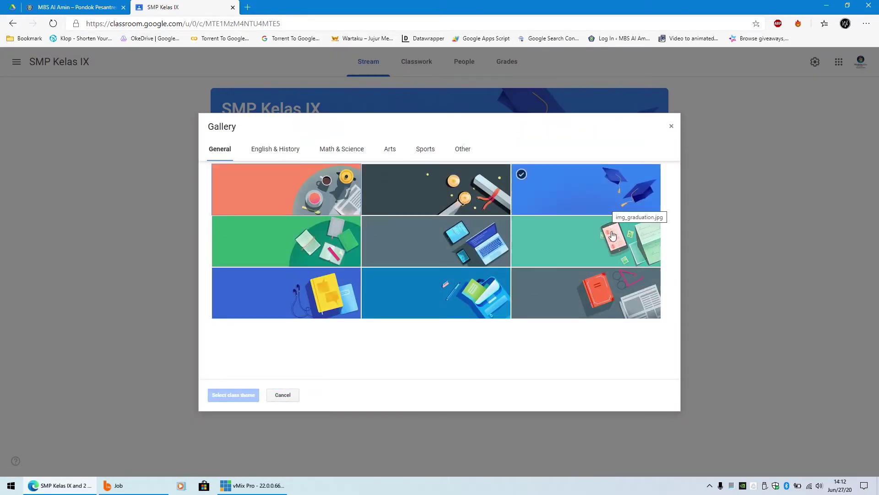
click(672, 128)
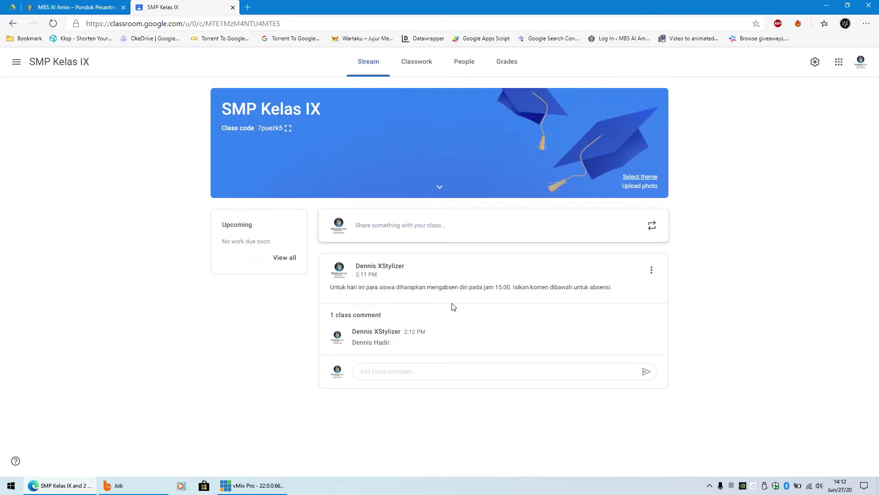
Start a new stream announcement and view its Link and Google Drive attachment dialogs, closing each without attaching anything.
click(444, 229)
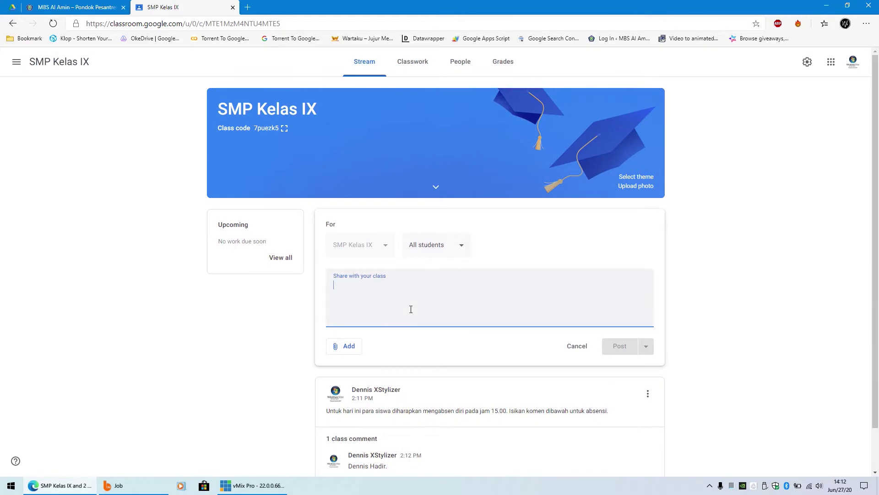
click(347, 347)
scroll(430, 343, down, 1)
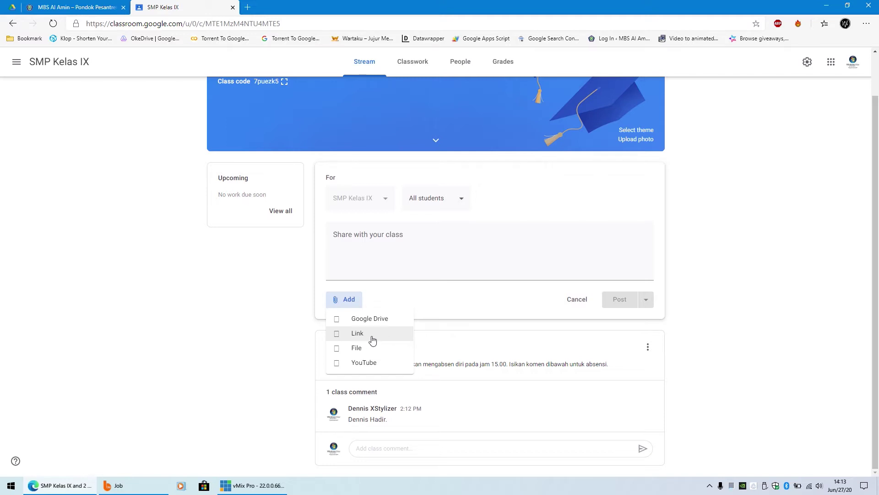
click(372, 338)
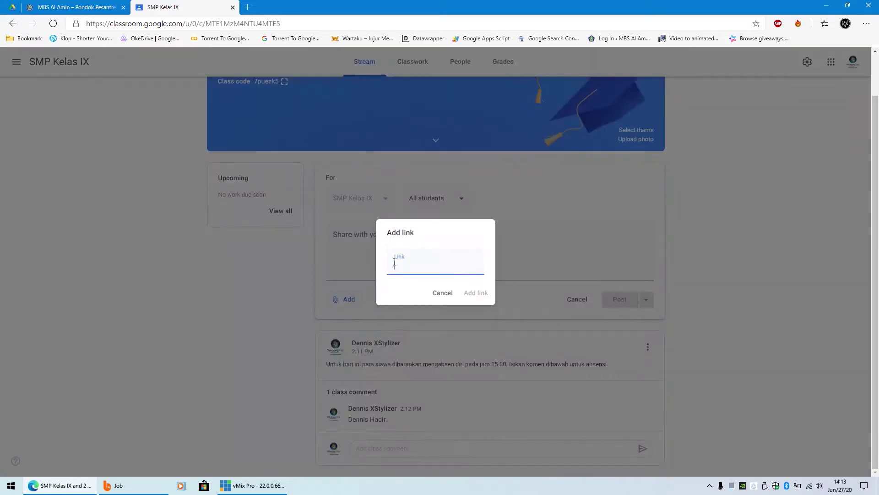
click(441, 293)
click(350, 302)
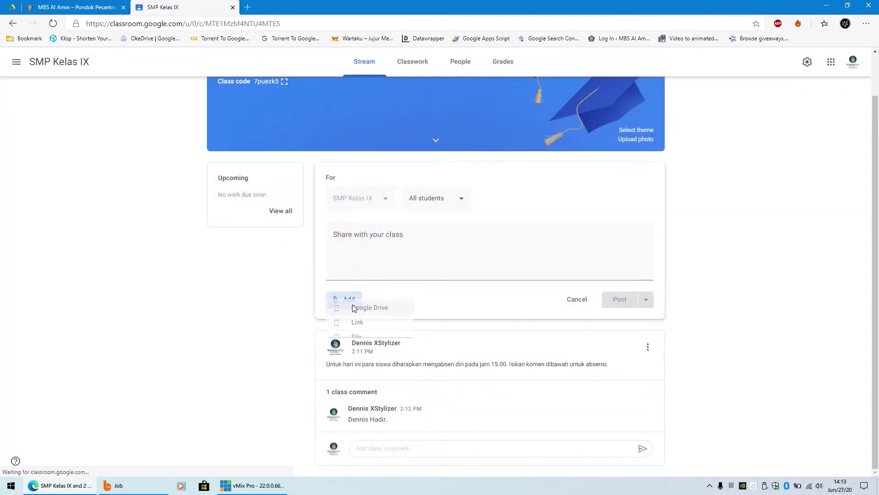
click(429, 318)
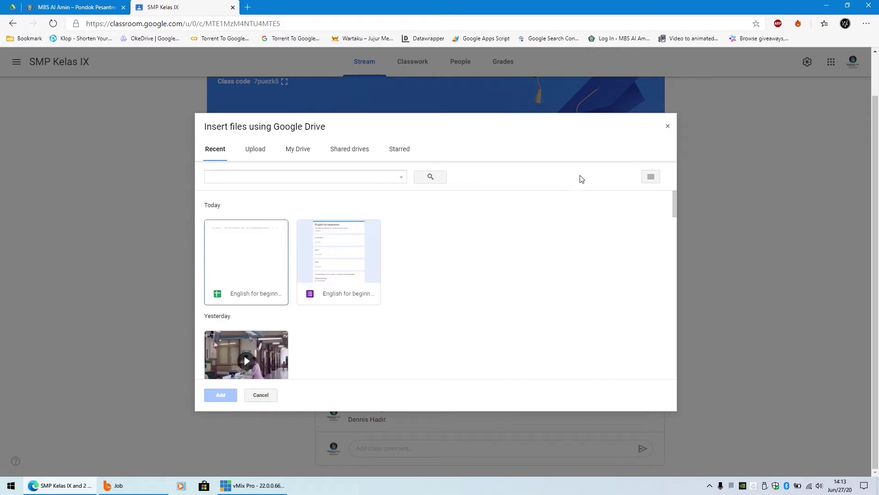
click(668, 127)
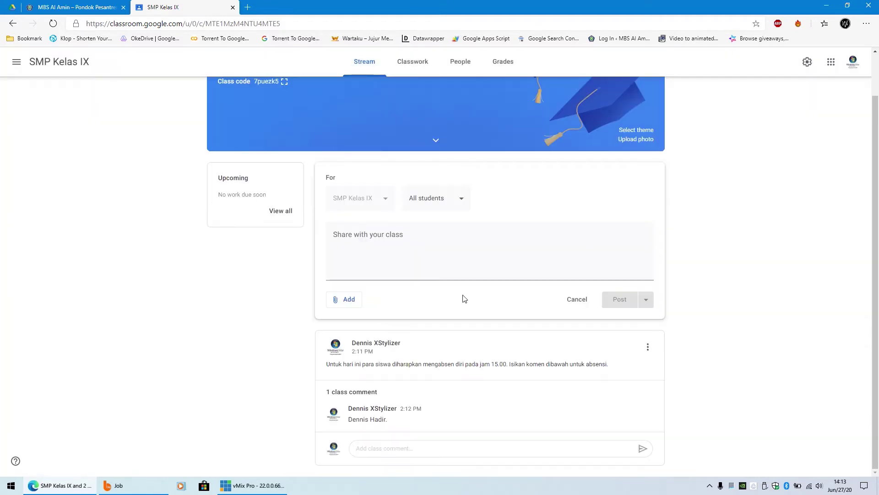
View the File upload and YouTube attachment dialogs for the announcement, closing each without attaching anything.
click(348, 299)
click(366, 349)
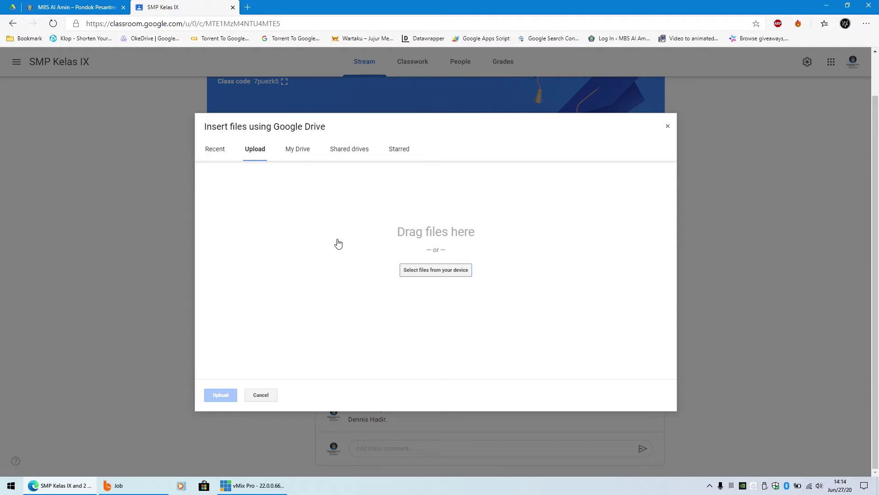
click(667, 127)
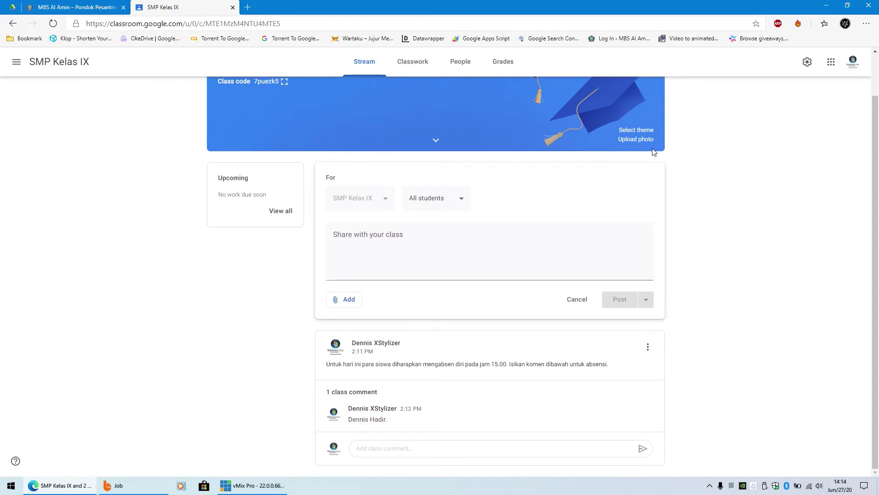
click(344, 299)
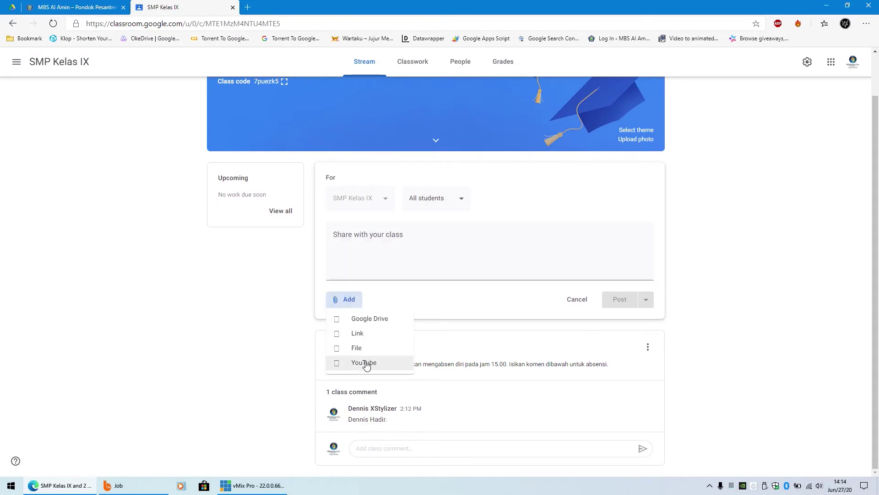
click(365, 363)
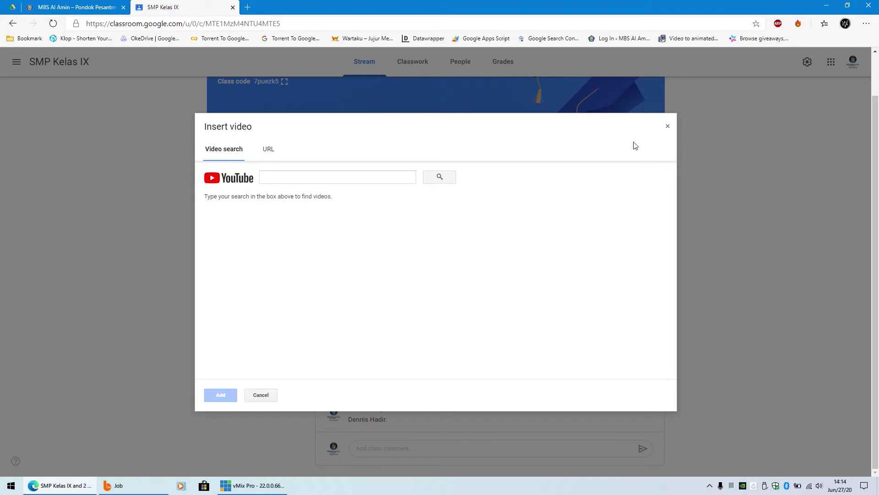
click(670, 129)
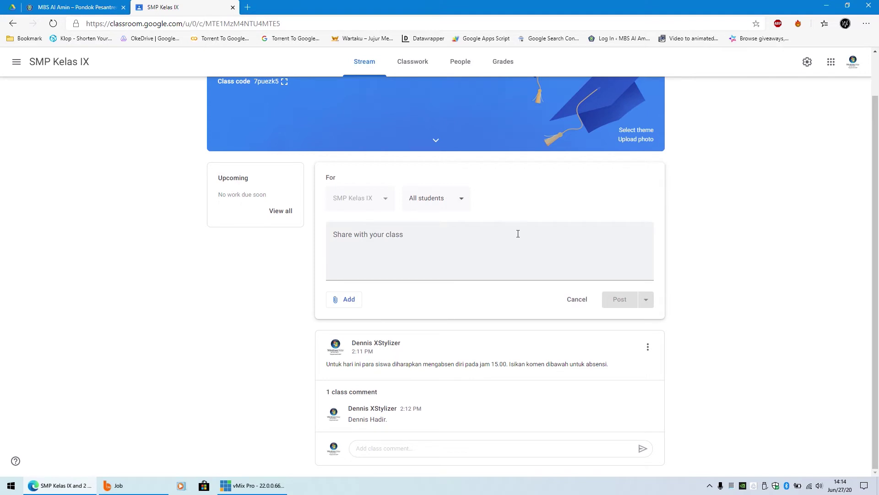
Check which students the new announcement can be addressed to.
click(445, 210)
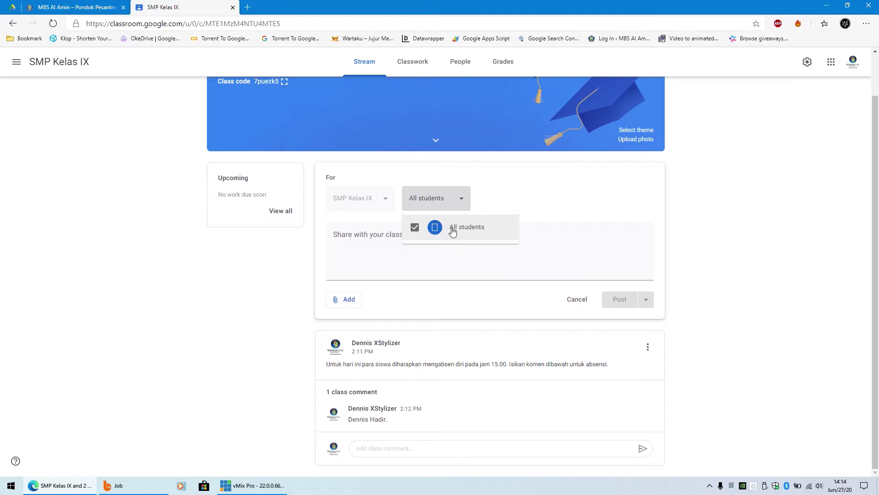
click(488, 203)
click(451, 205)
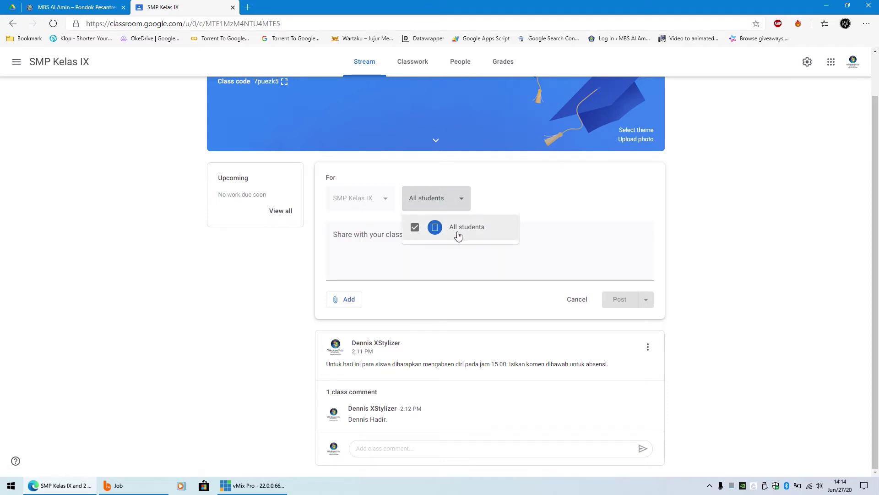
click(504, 202)
scroll(505, 203, up, 1)
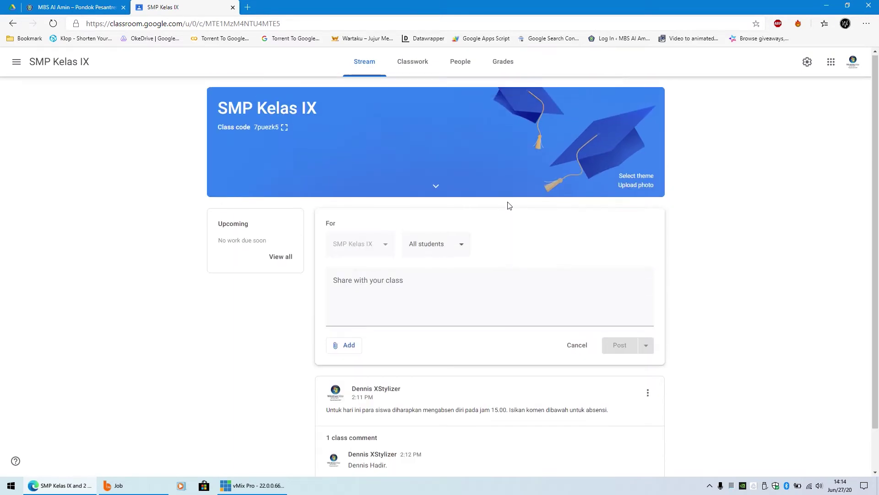
Compare the class's Classwork and Stream pages, and highlight the Classwork hint about using topics to organize classwork.
click(410, 76)
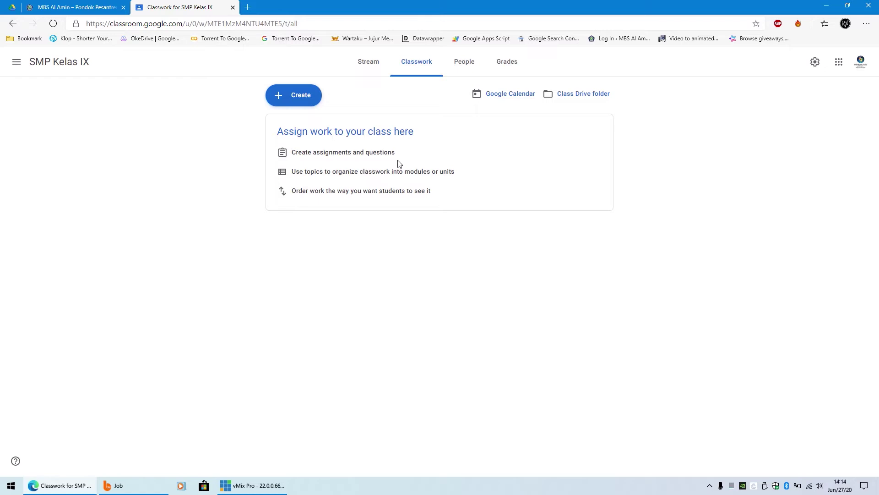
click(368, 62)
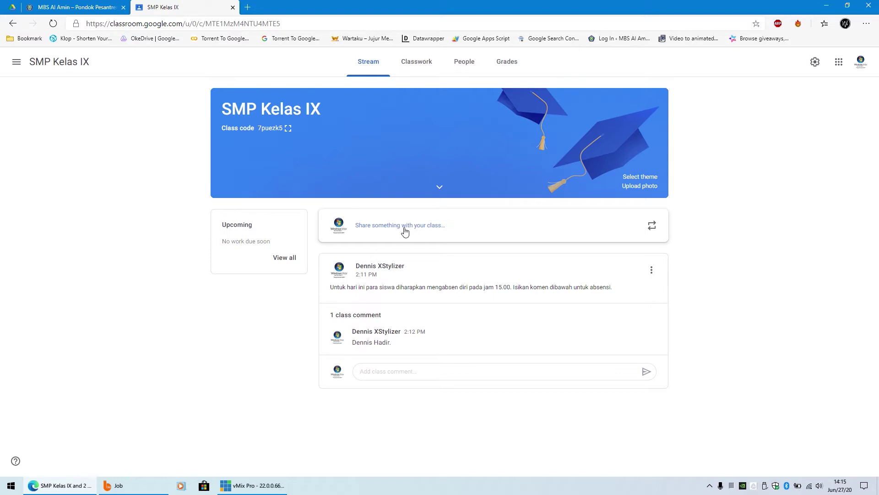
click(410, 68)
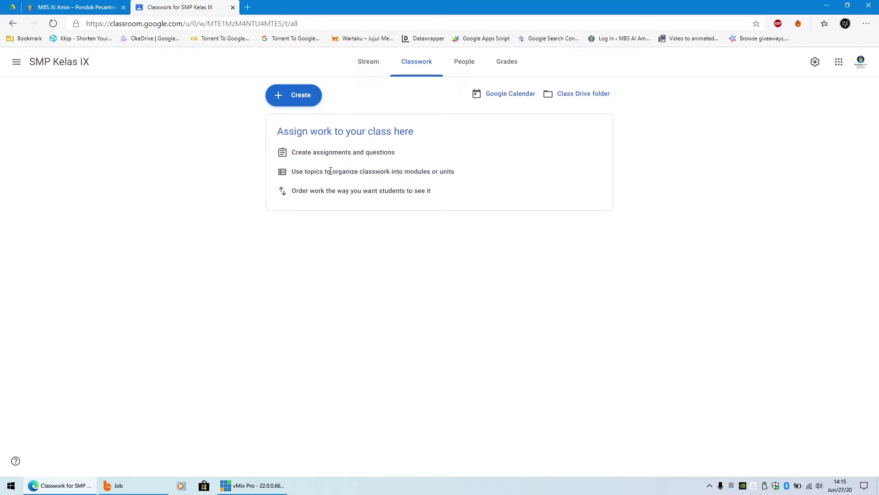
triple_click(311, 173)
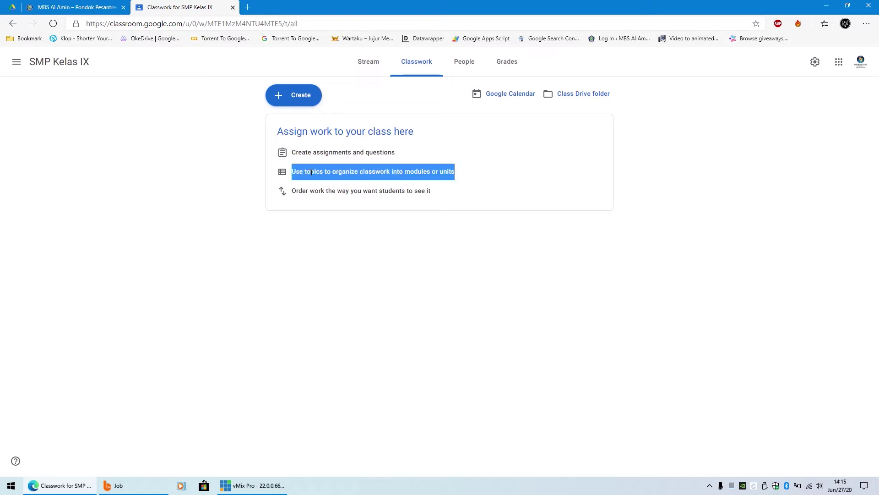
click(326, 172)
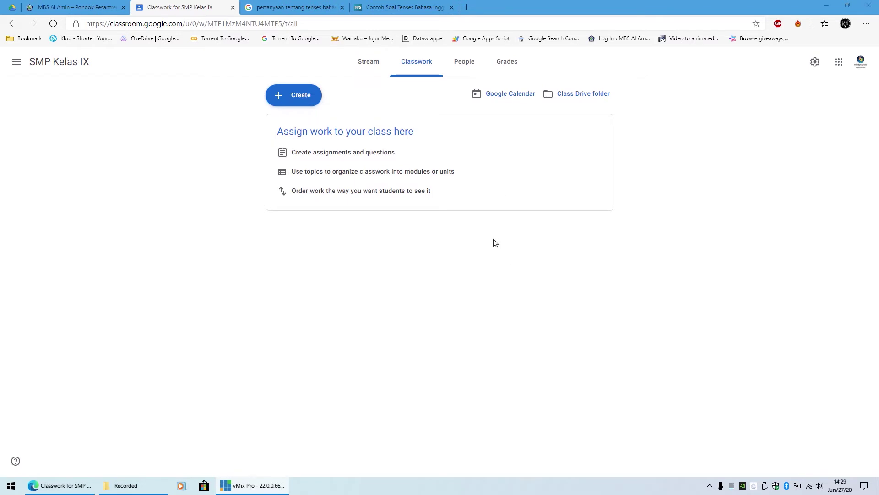
Create a quiz assignment in Classwork titled "Tugas Tenses".
click(289, 106)
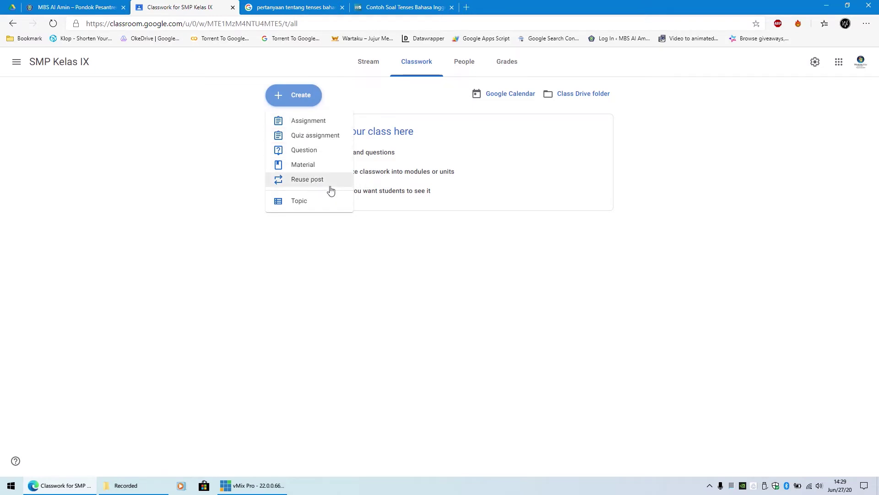
click(305, 141)
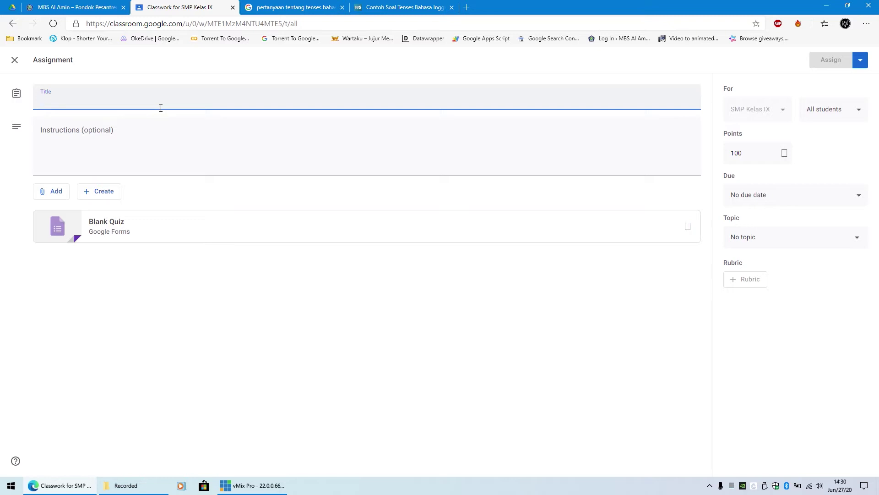
text(Tenses)
text(Tugas)
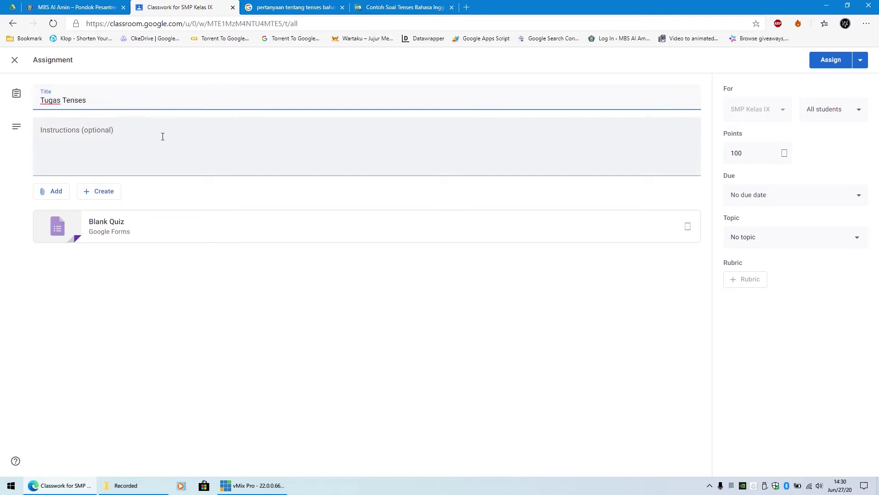
click(162, 137)
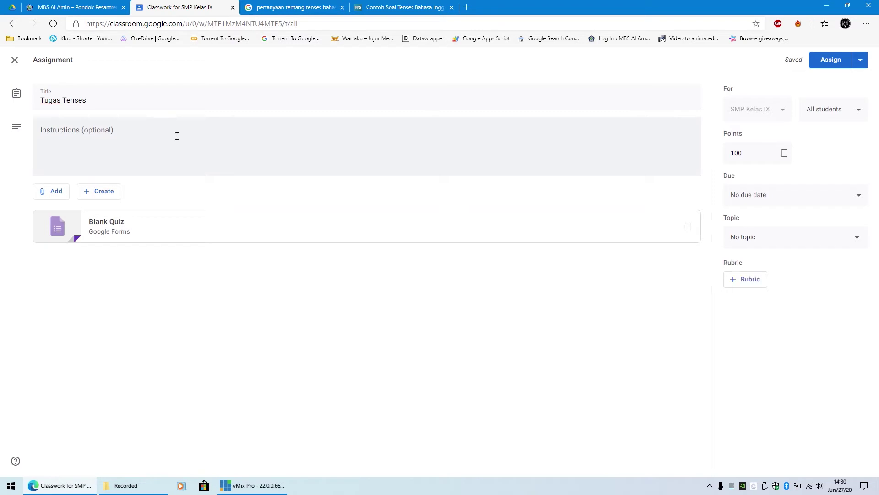
click(177, 136)
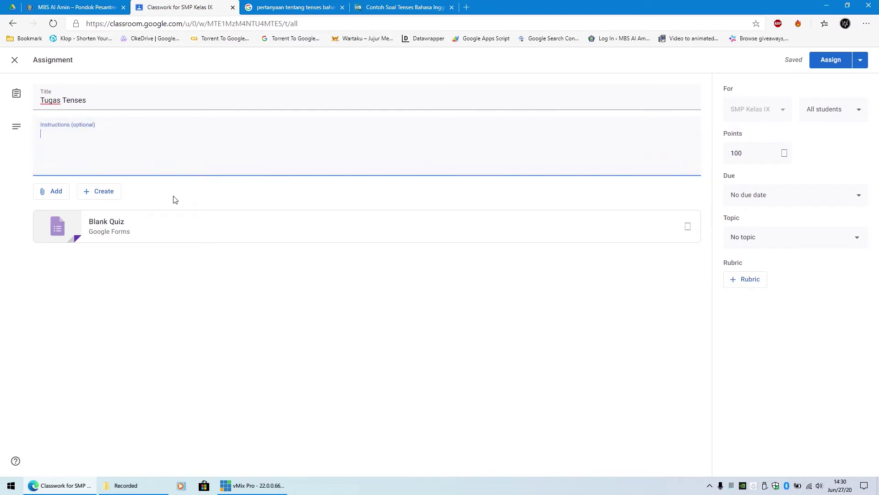
Check which students the Tugas Tenses quiz assignment can be assigned to.
click(835, 109)
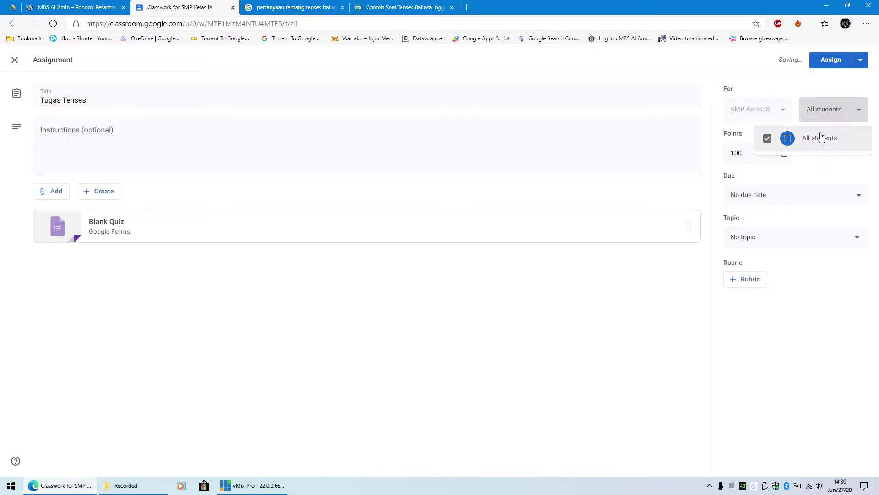
click(840, 173)
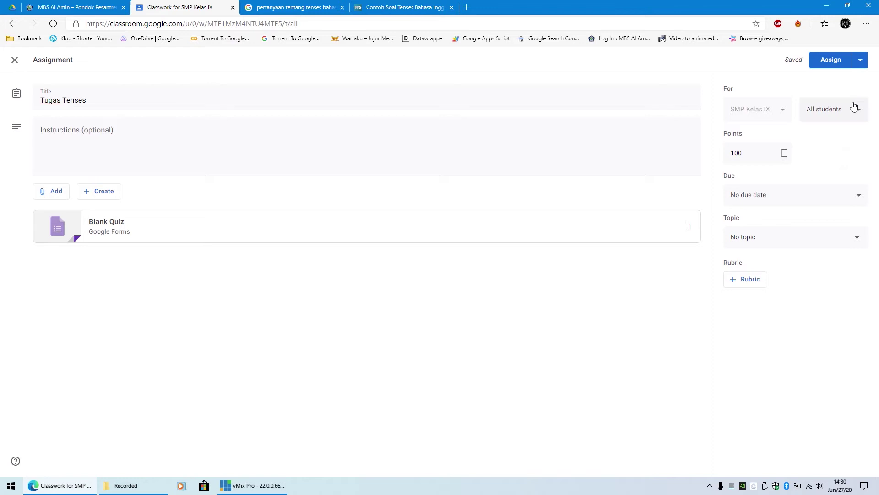
click(854, 108)
click(827, 175)
Set the quiz assignment's due date to Jun 27, 2020 and its due time to 7:00 PM.
click(764, 194)
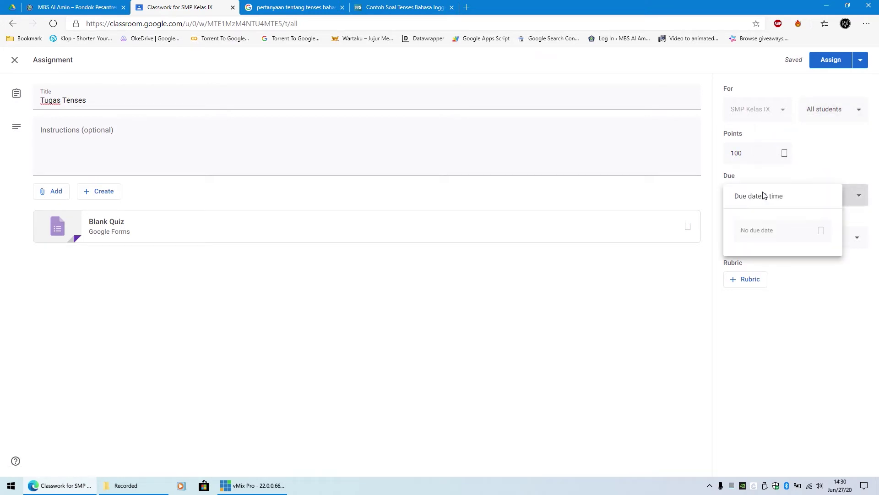
click(784, 231)
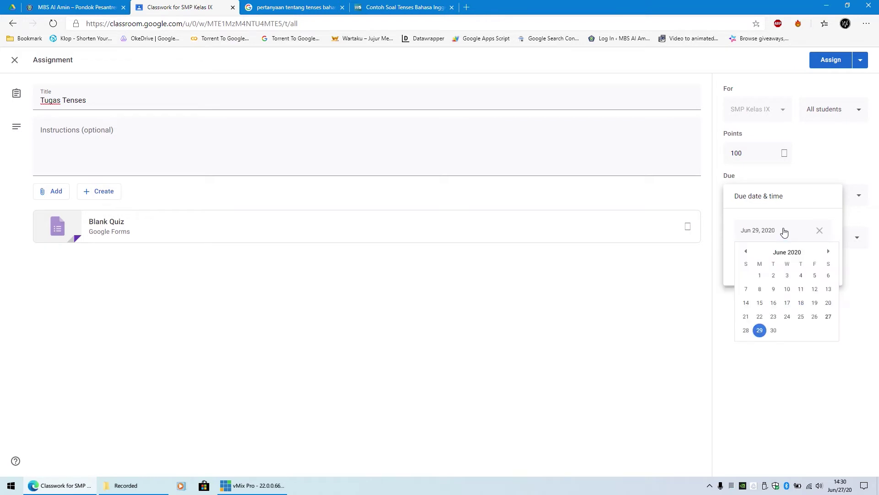
click(828, 316)
click(776, 259)
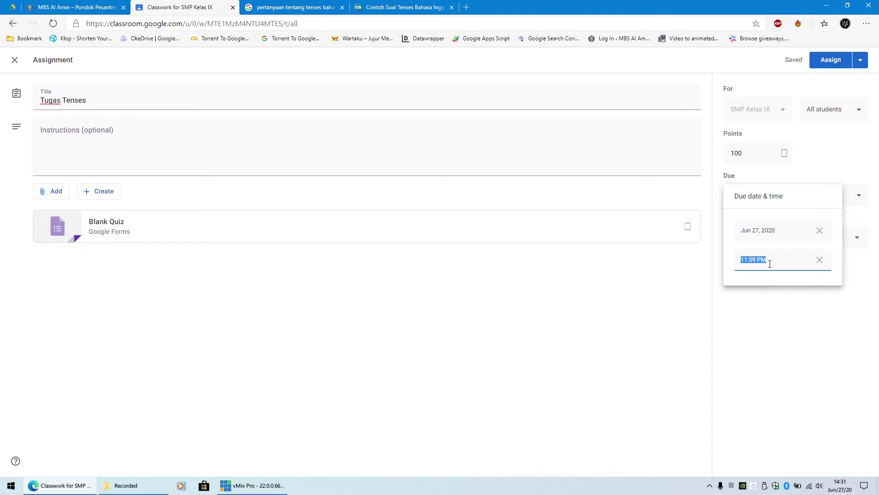
text(07)
text(.00)
text(p)
text(PM)
click(781, 300)
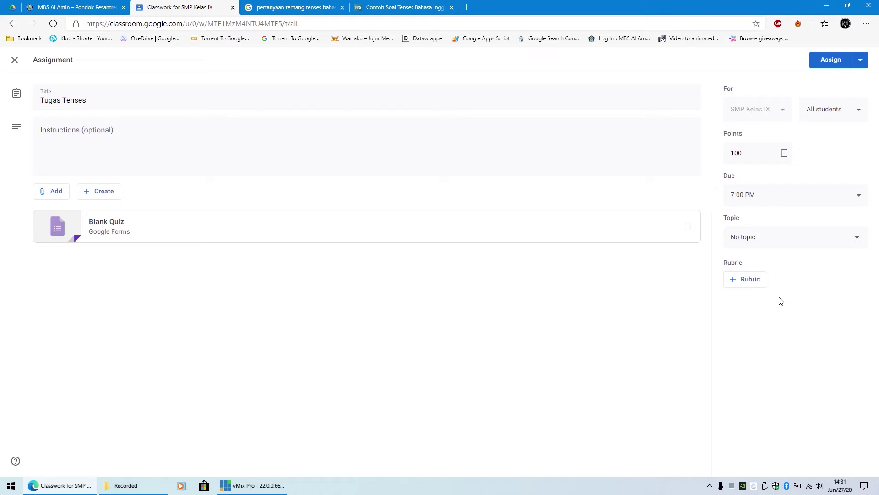
Create the topic "Bahasa Inggris" for the assignment and check which rubric options are available.
click(765, 243)
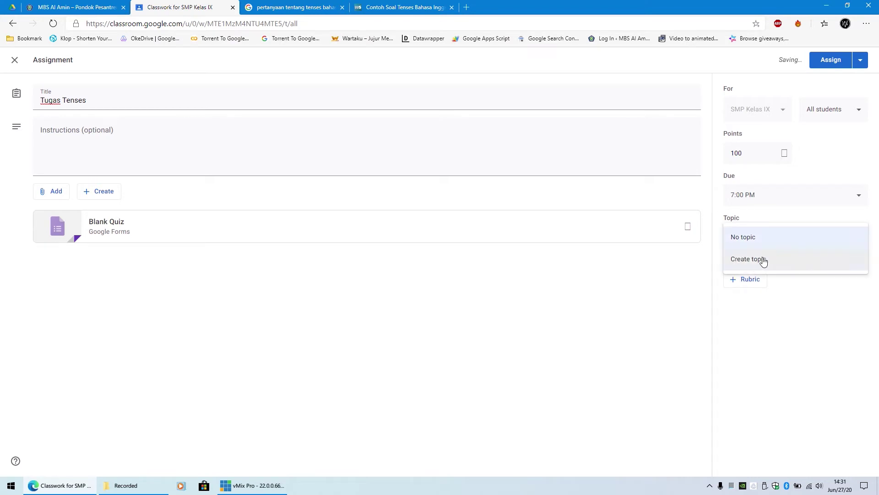
click(763, 261)
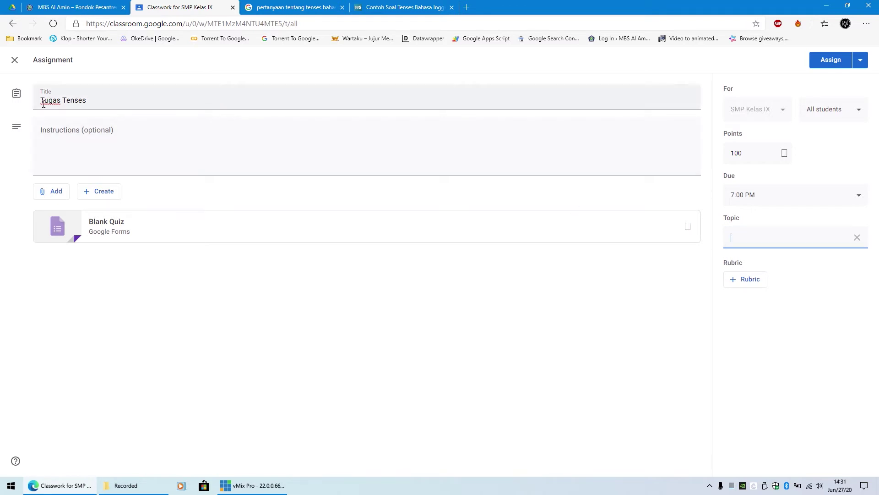
text(Bah)
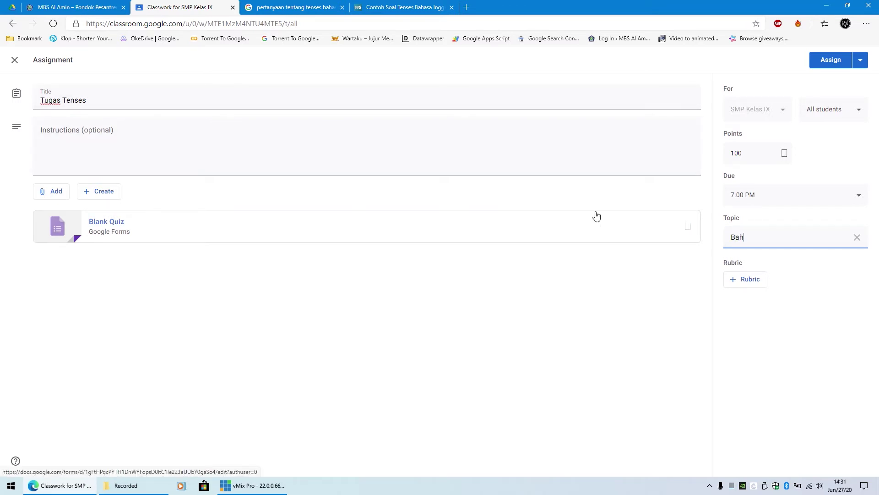
text(asa Inggris)
click(749, 279)
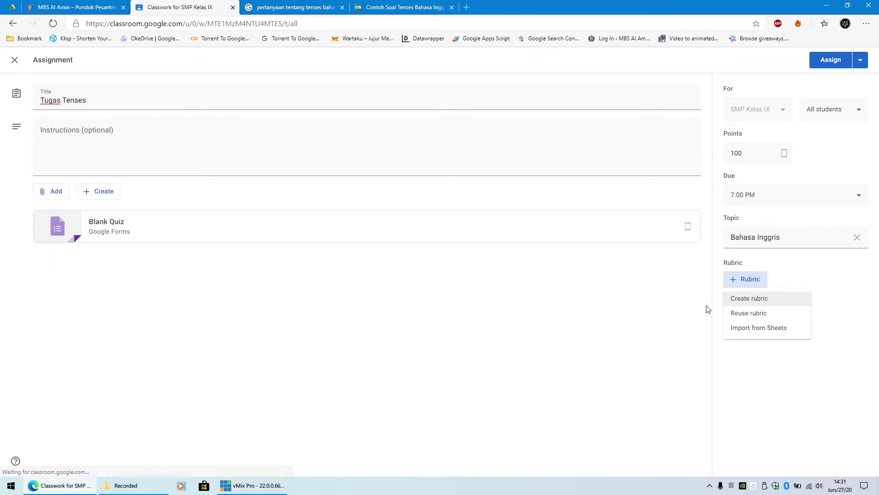
click(795, 282)
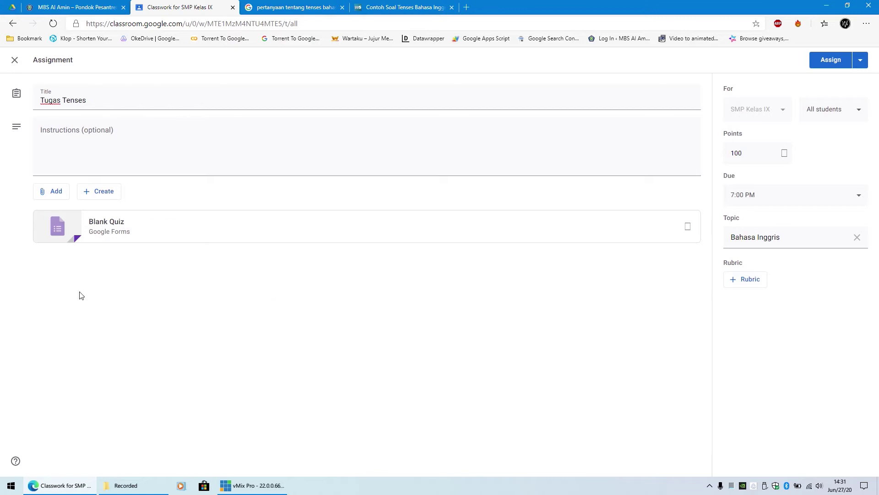
Open the attached Blank Quiz form, close the Google search results page, and title the form "Tugas Tenses".
click(110, 224)
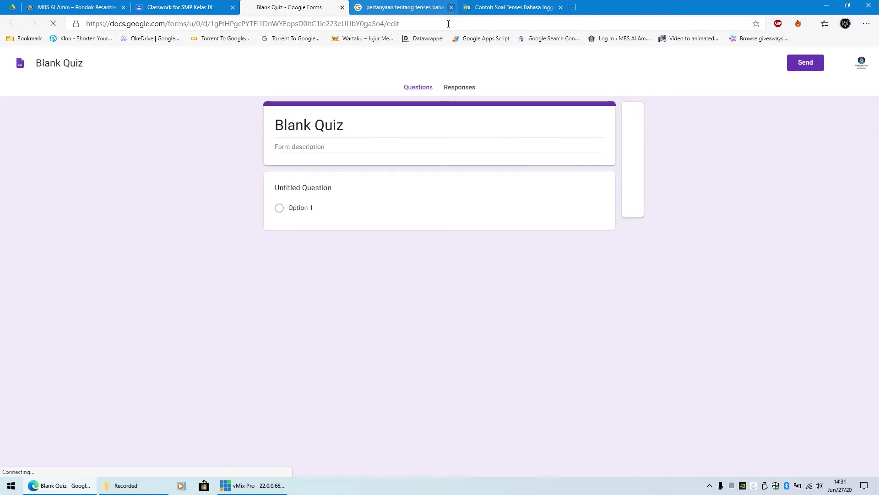
click(452, 7)
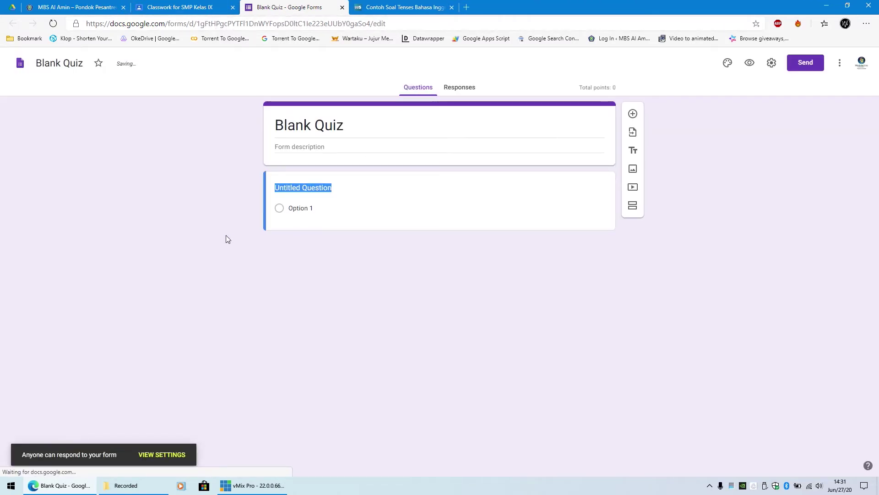
click(362, 127)
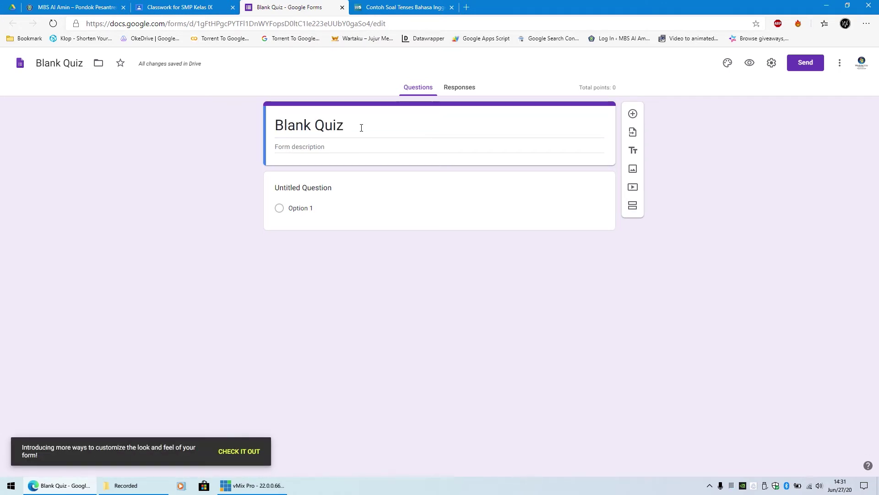
click(362, 128)
text(Tugas Tenses)
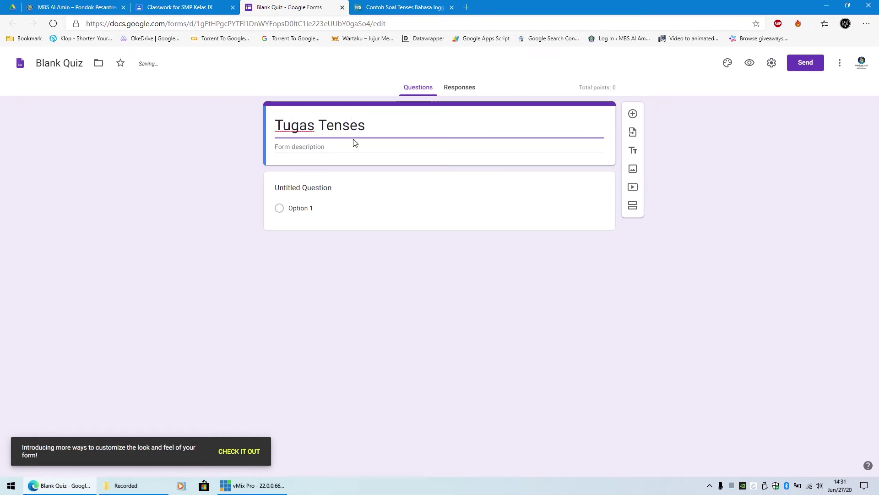
Add the form description "Pilihlah yang menurut anda benar.".
click(350, 147)
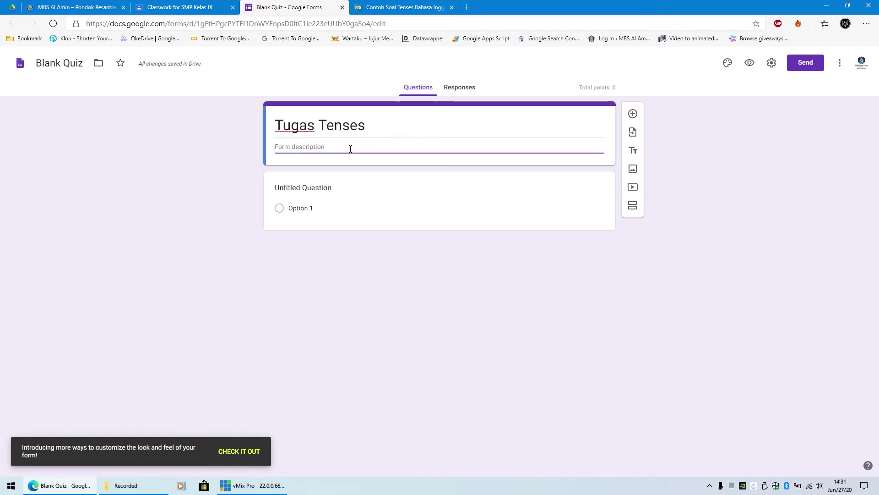
click(351, 148)
text(Pilihlah yang menurut anda benar)
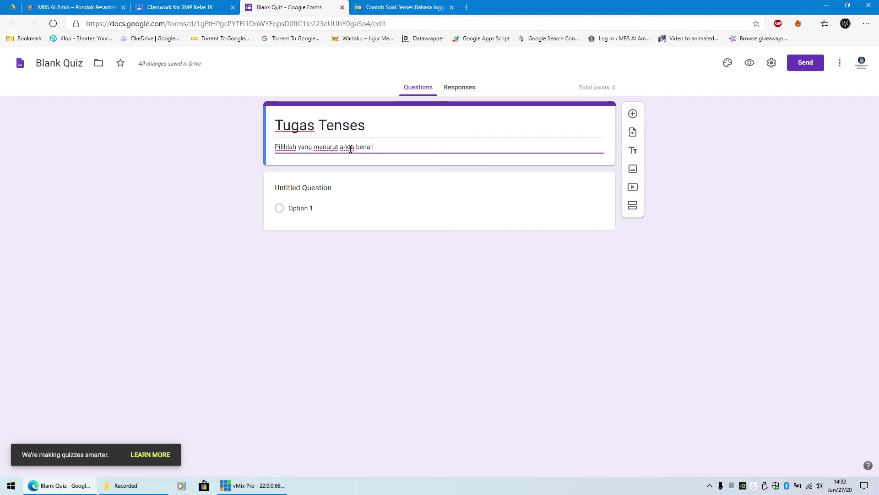
text(.)
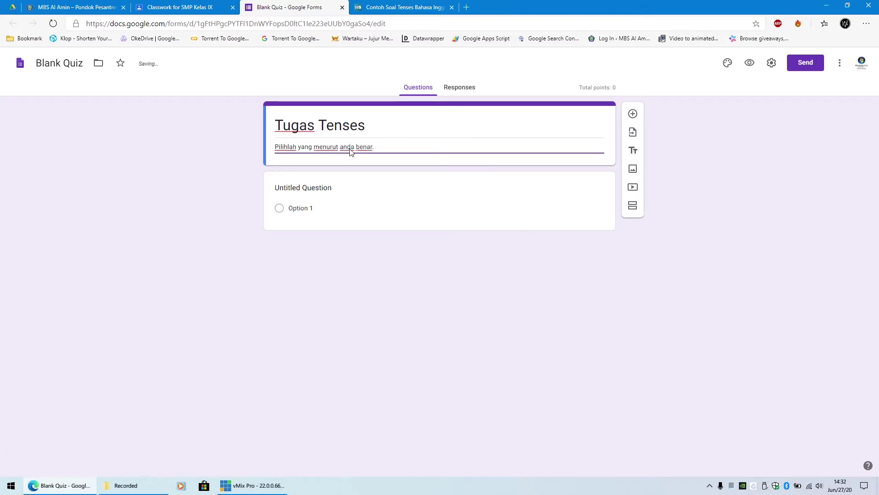
Title the untitled first question "Nama :" with short answer as its question type.
click(393, 193)
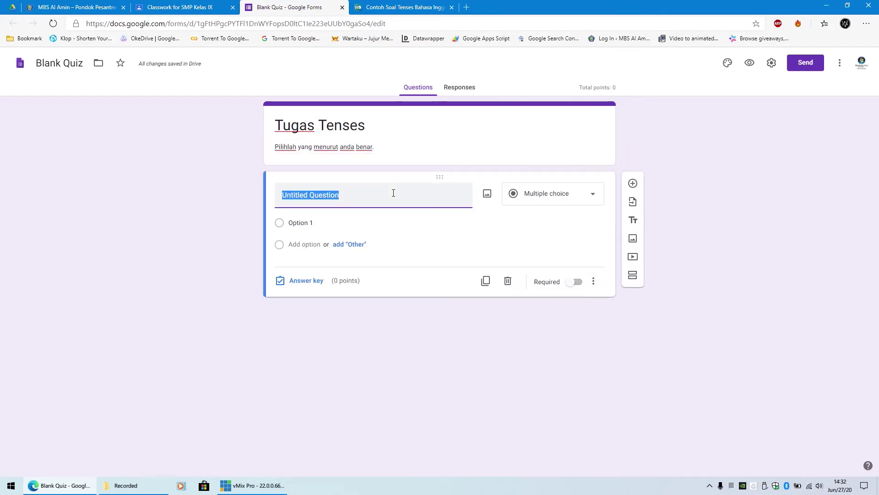
text(Nama :)
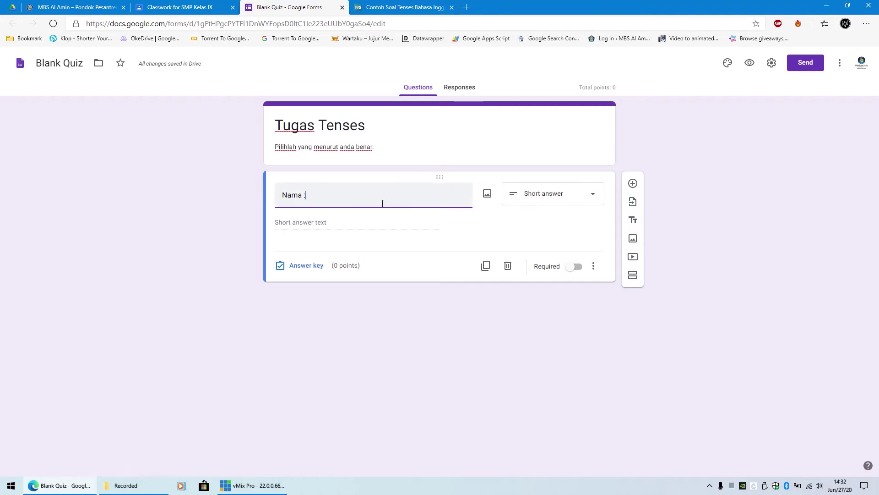
click(544, 203)
click(547, 205)
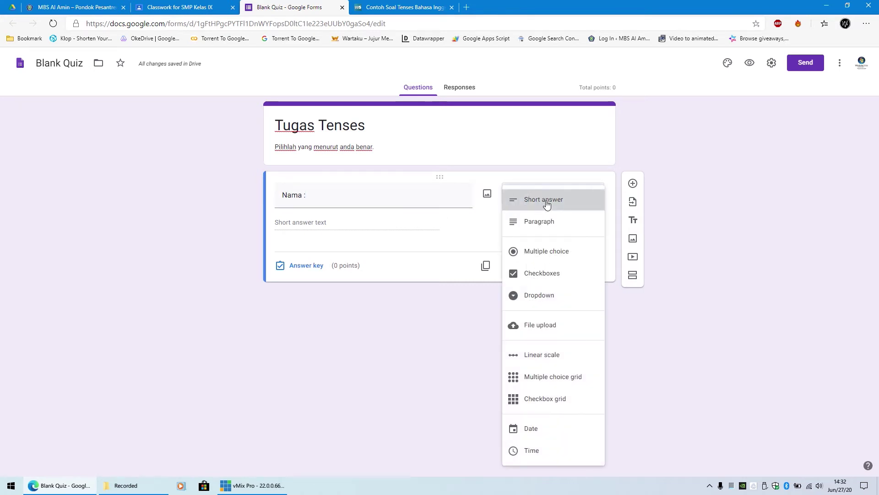
click(526, 202)
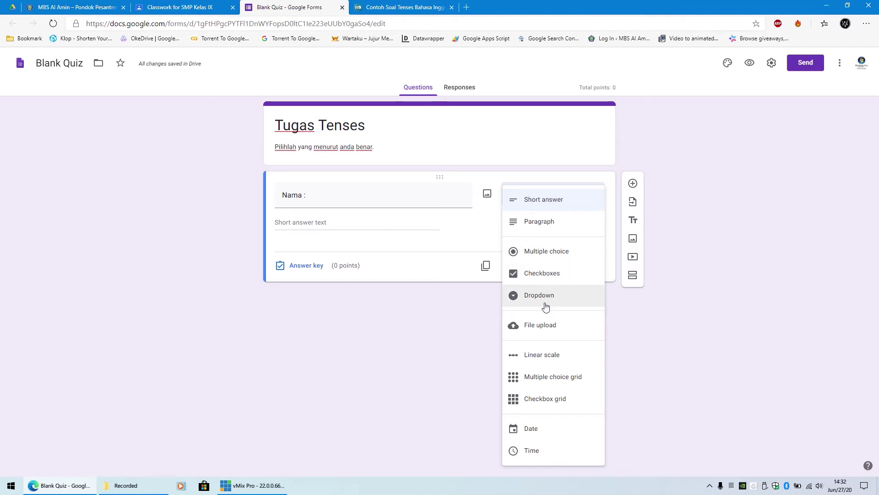
Check the file upload notice and look over the other question types without changing the "Nama :" question.
click(545, 329)
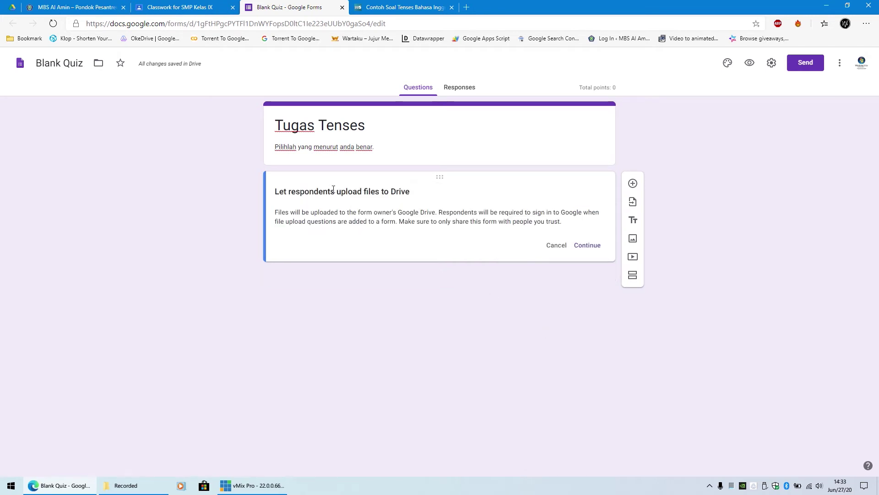
click(553, 245)
click(566, 198)
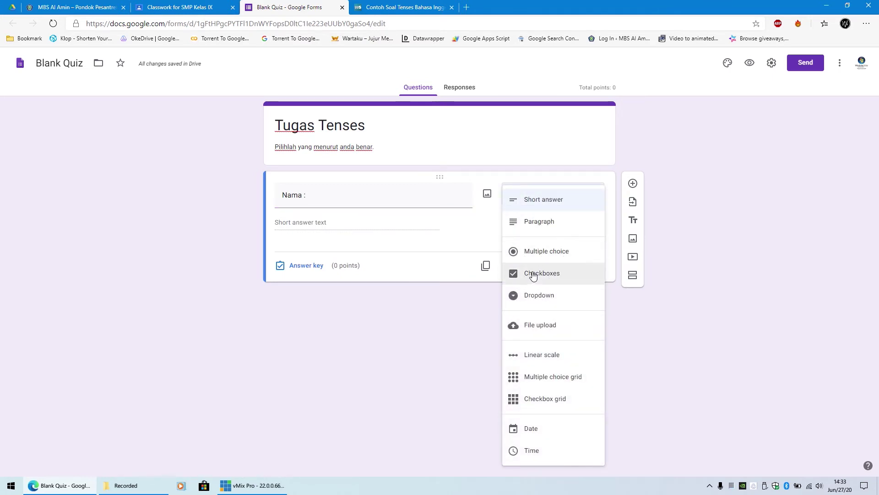
click(467, 224)
click(336, 194)
click(320, 227)
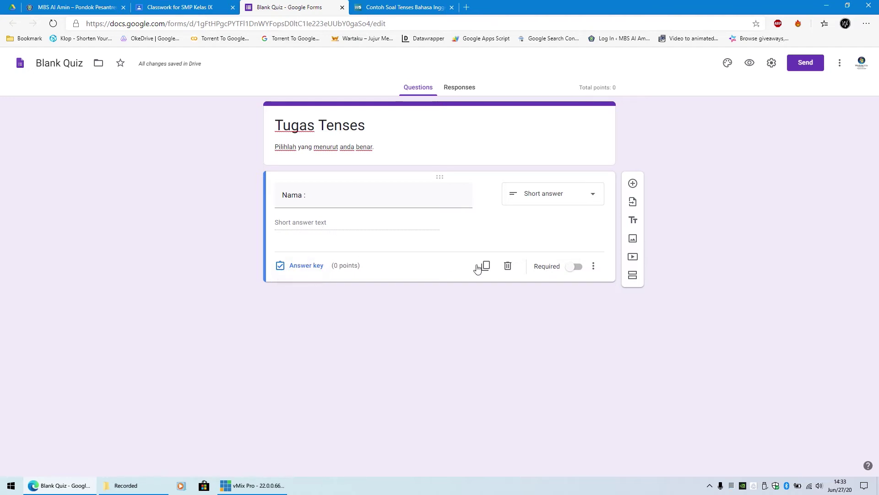
Make the "Nama :" question required and duplicate it as a short-answer question titled "Kelas :".
click(580, 271)
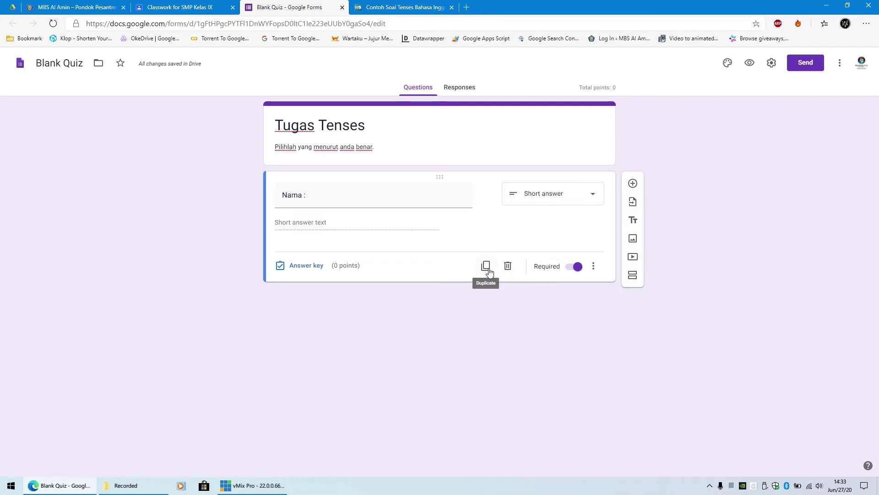
click(631, 182)
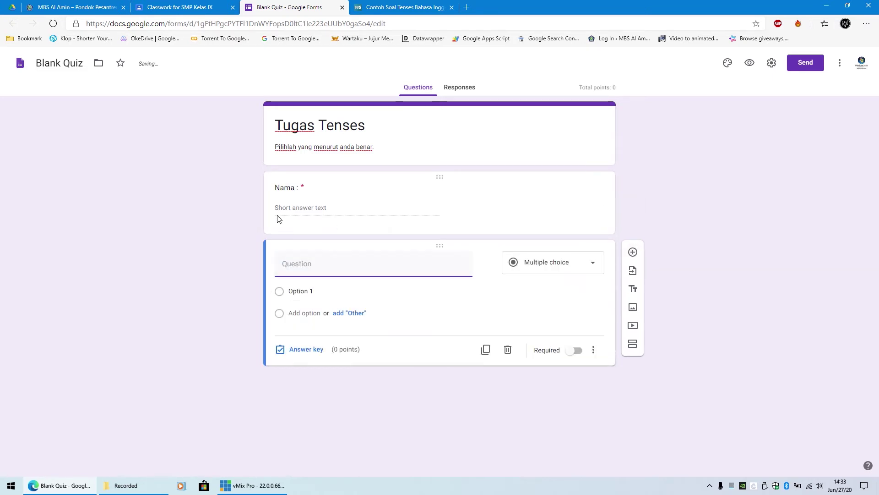
click(507, 349)
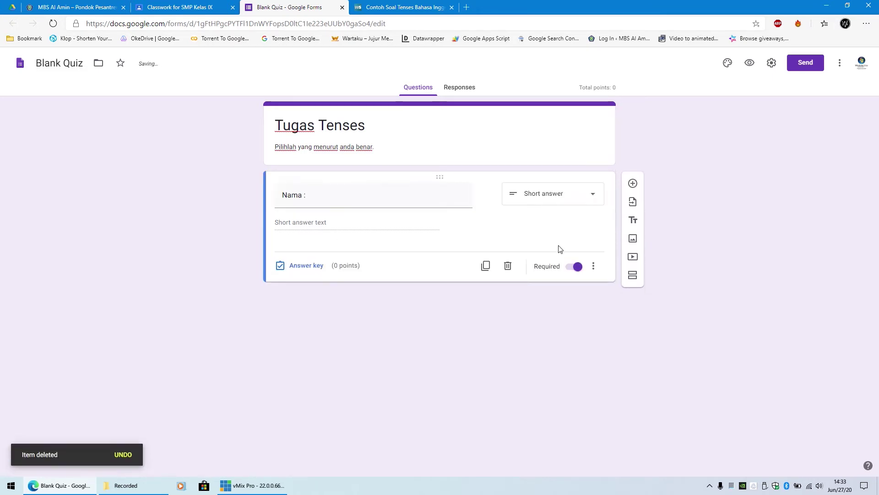
click(485, 266)
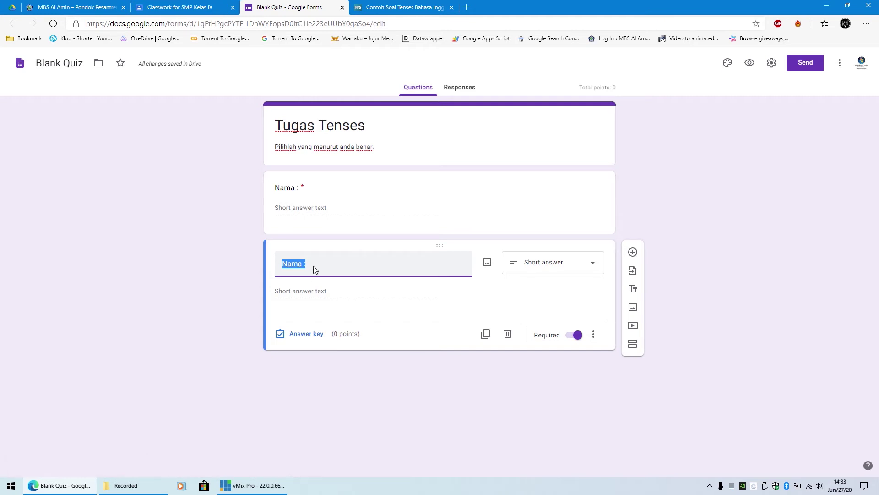
text(Kelas :)
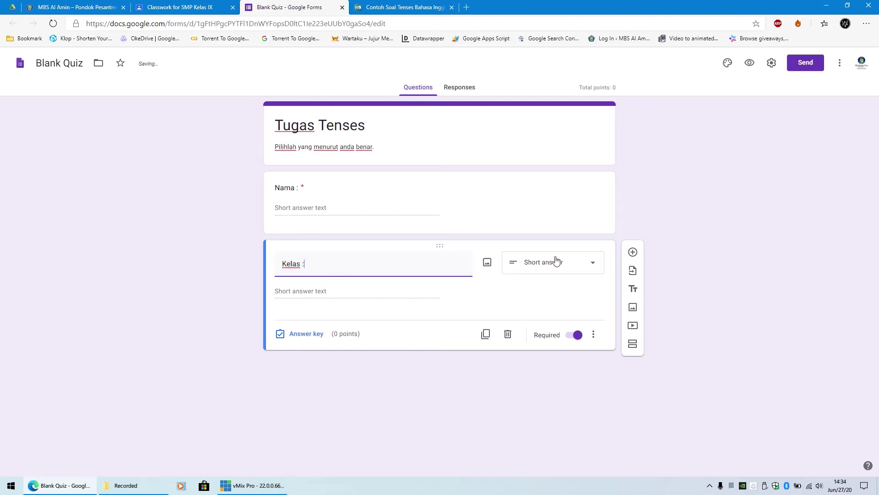
click(473, 316)
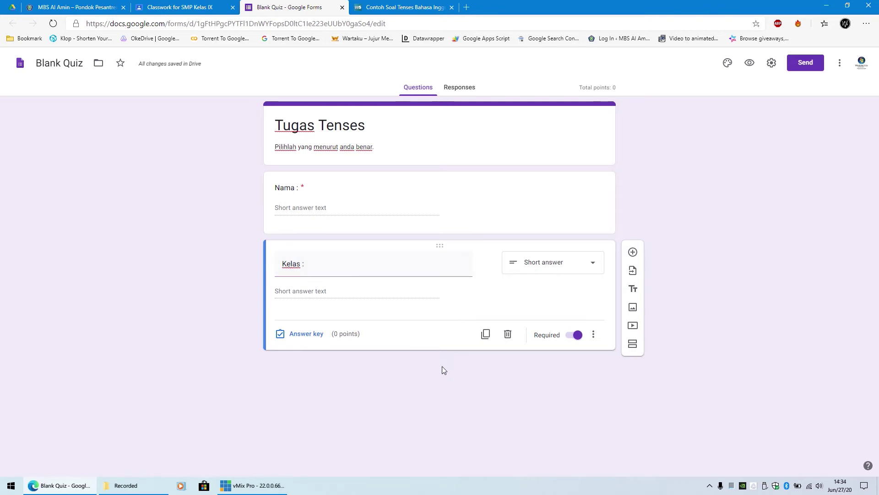
Add a multiple-choice question reading "1. My father is so tired since he … our garden all day for planting vegetables.".
click(633, 252)
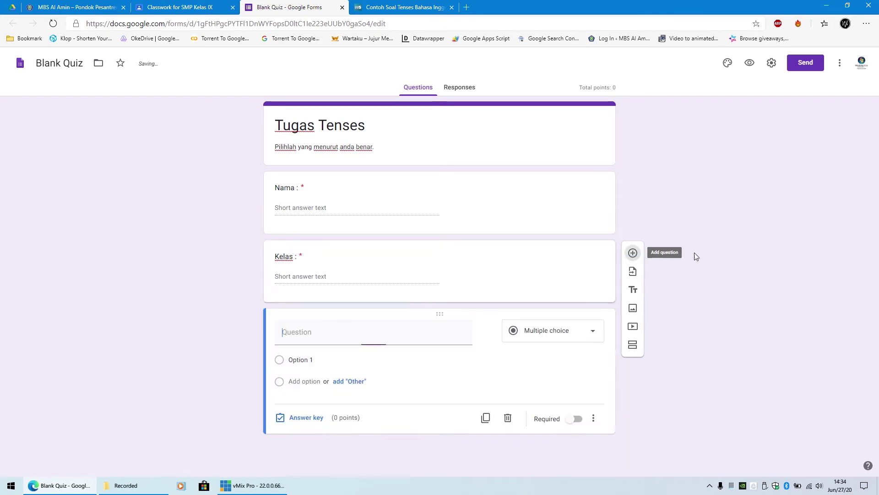
text(1.)
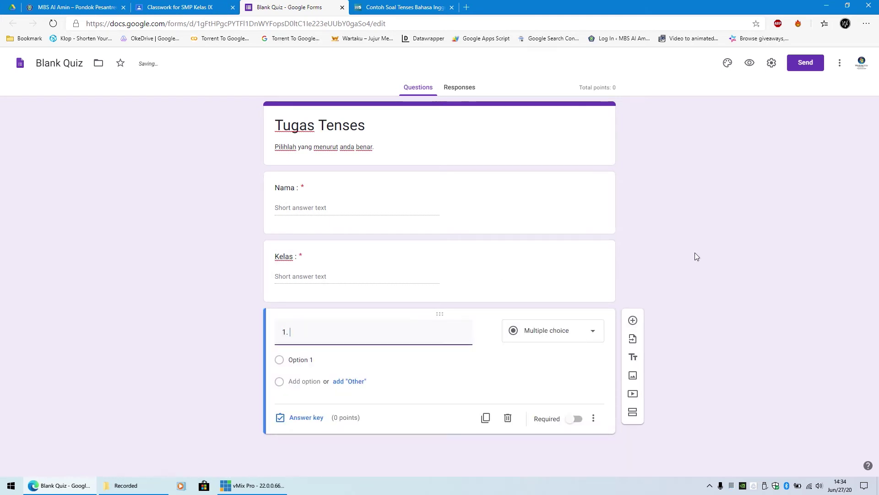
key(super+v)
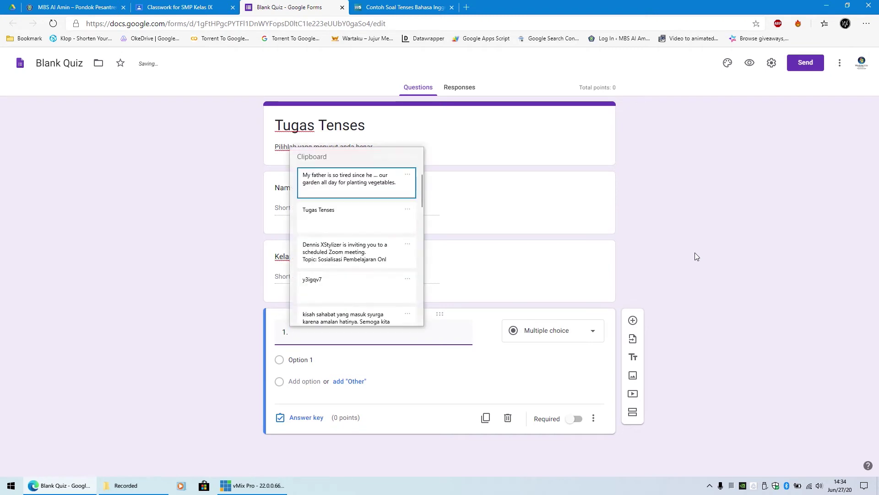
click(385, 183)
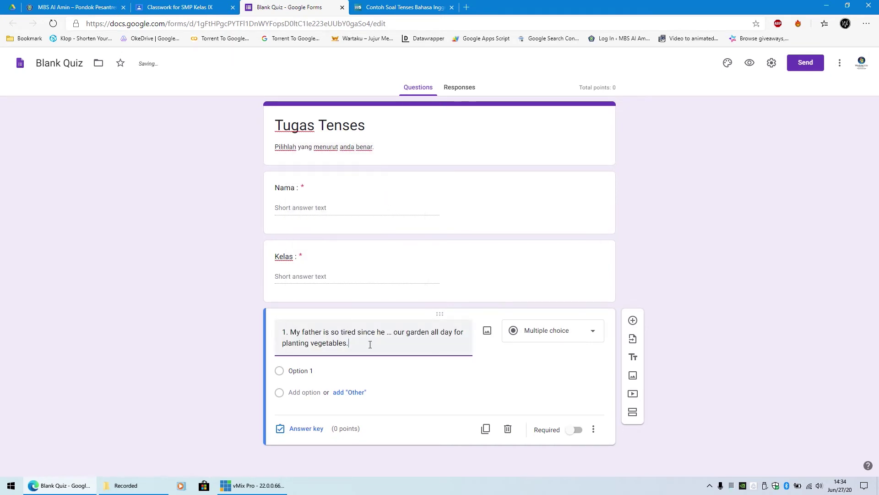
Remove the "1." numbering from the multiple-choice question and set its first option to "Has Prepared" from the sample questions page.
click(334, 369)
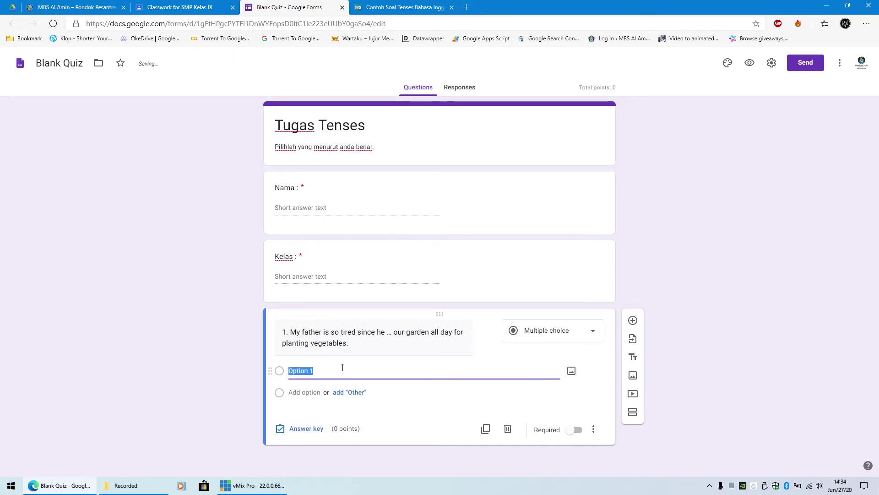
click(402, 6)
drag(293, 198, 251, 198)
click(281, 4)
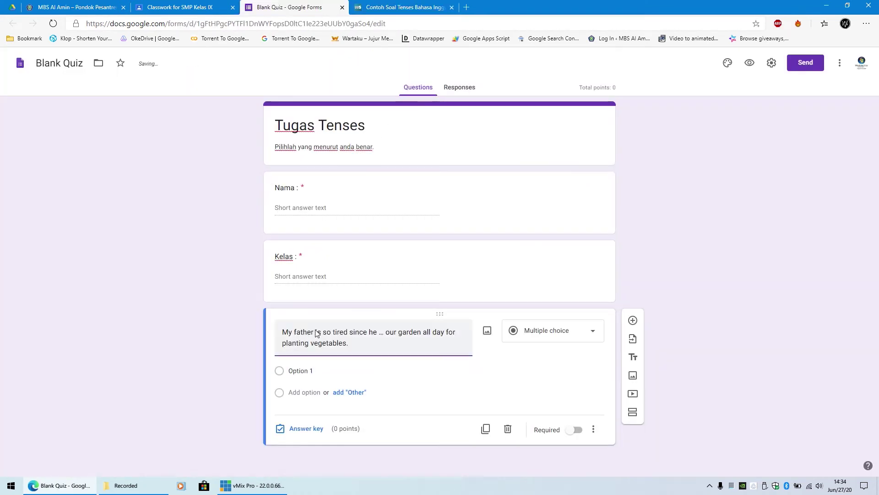
click(313, 372)
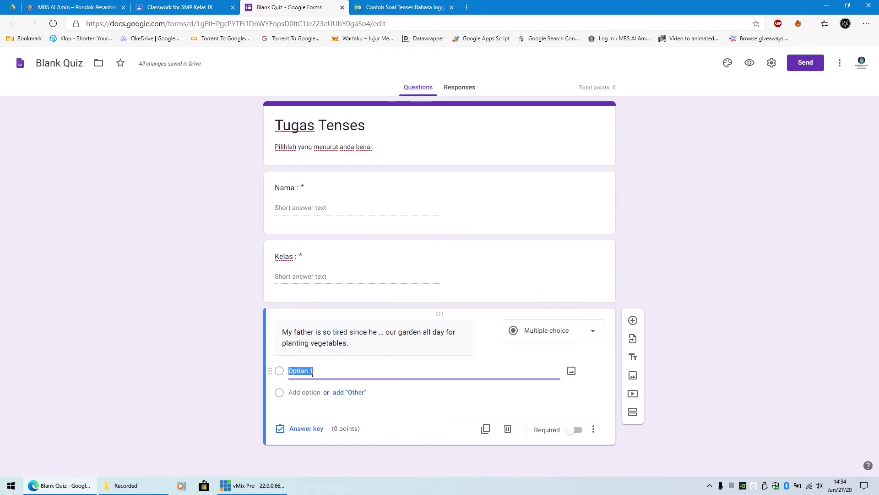
click(374, 5)
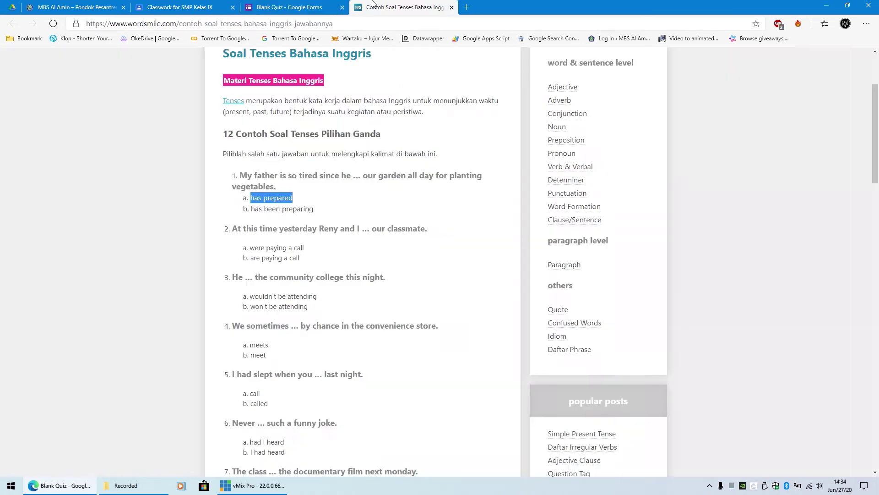
click(320, 7)
text(Has Prepared)
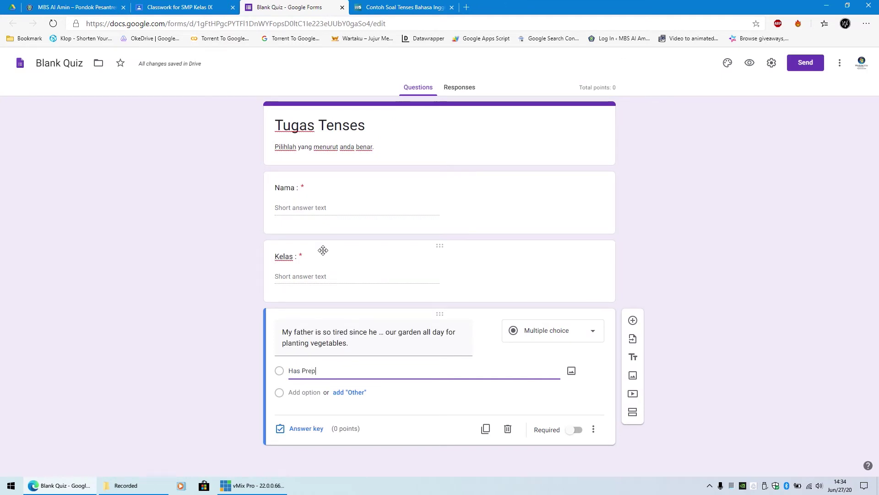
Add "Has been preparing" from the sample questions page as the second option of the garden question.
click(290, 393)
click(390, 6)
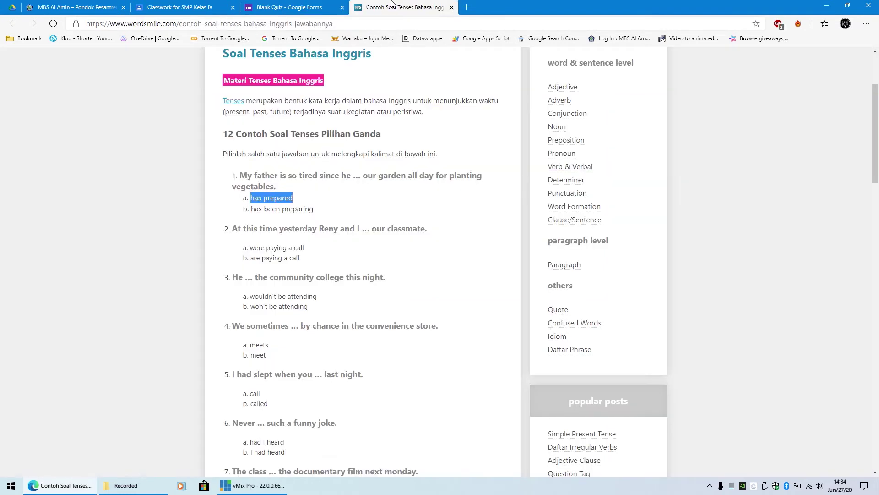
drag(316, 211, 251, 211)
key(ctrl+c)
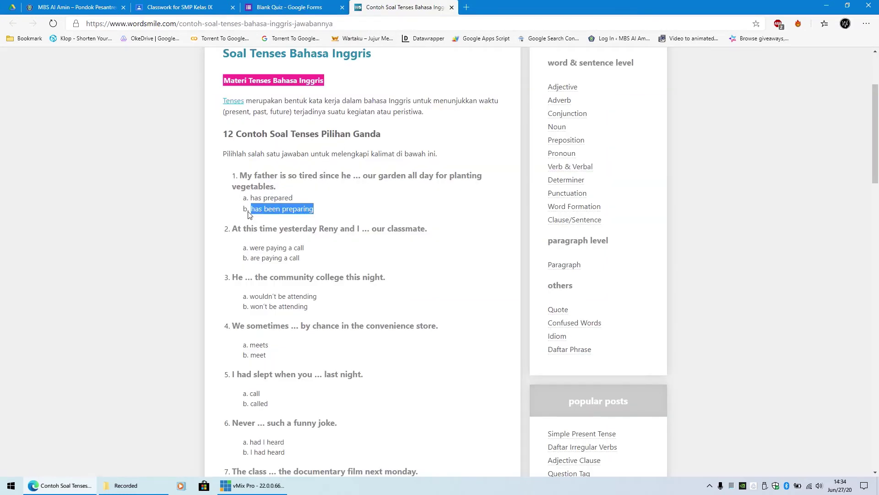
click(288, 7)
key(ctrl+v)
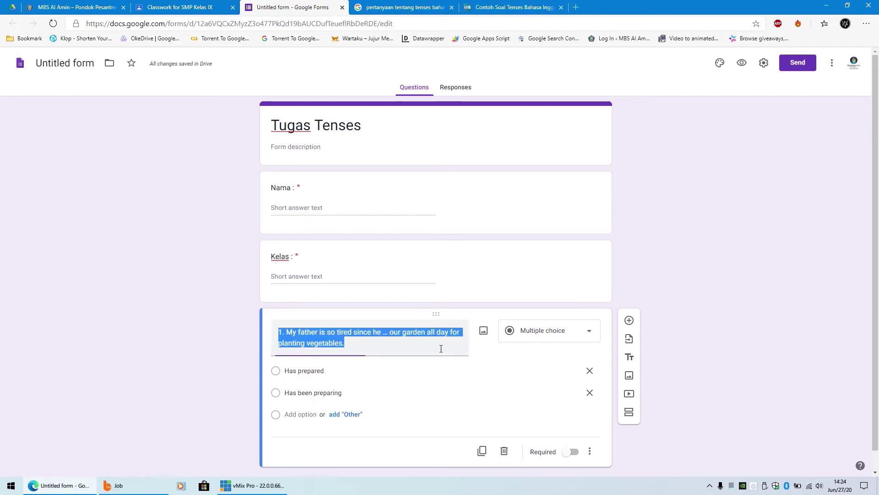
click(442, 346)
scroll(446, 342, down, 1)
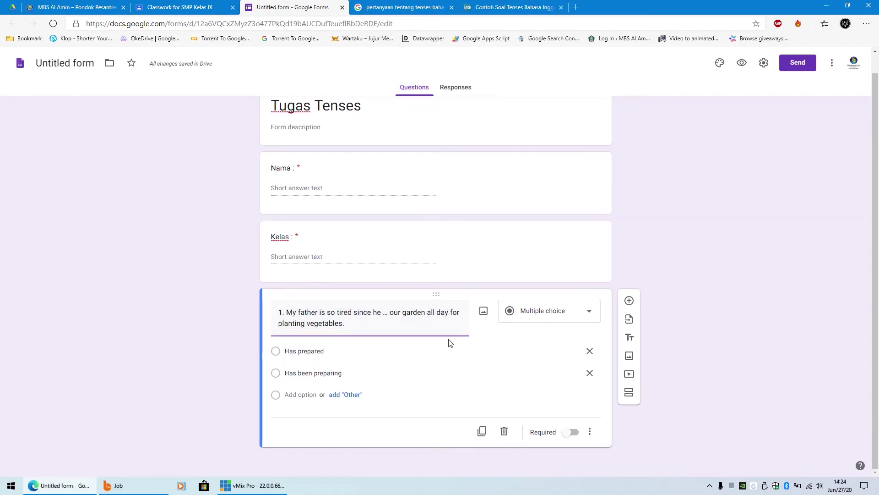
click(484, 312)
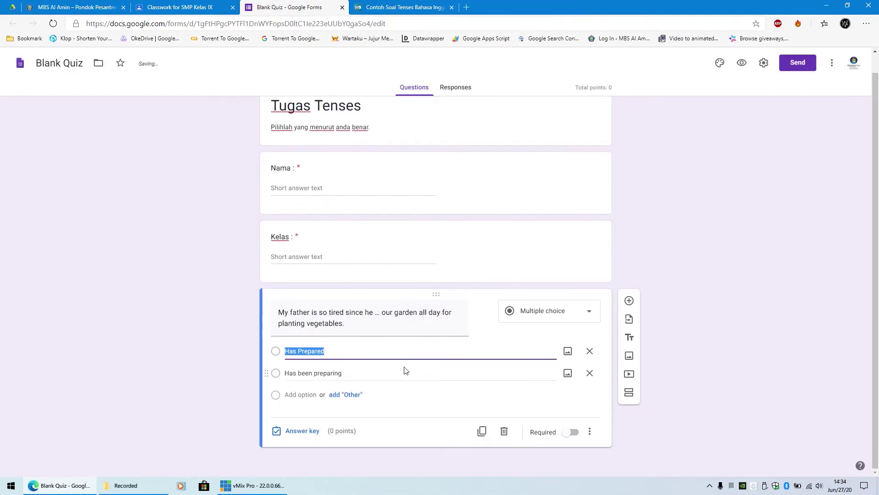
click(539, 338)
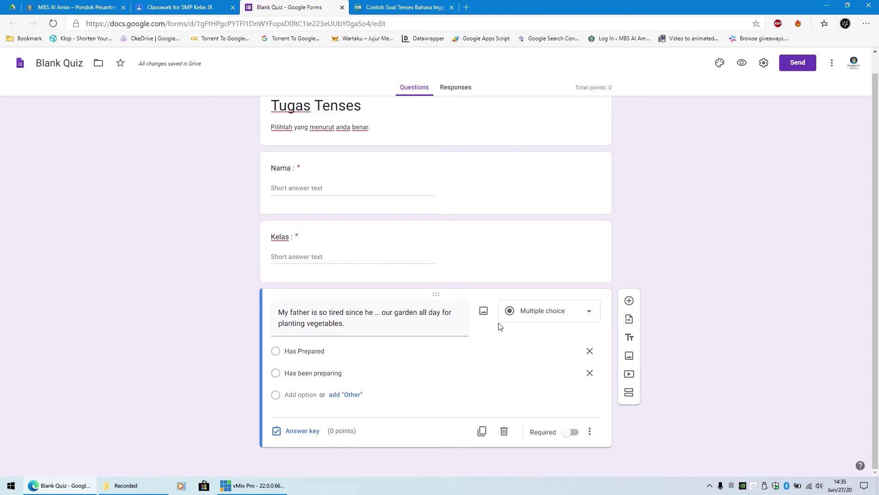
Mark "Has been preparing" as the correct answer to the garden question and assign it 10 points.
click(288, 438)
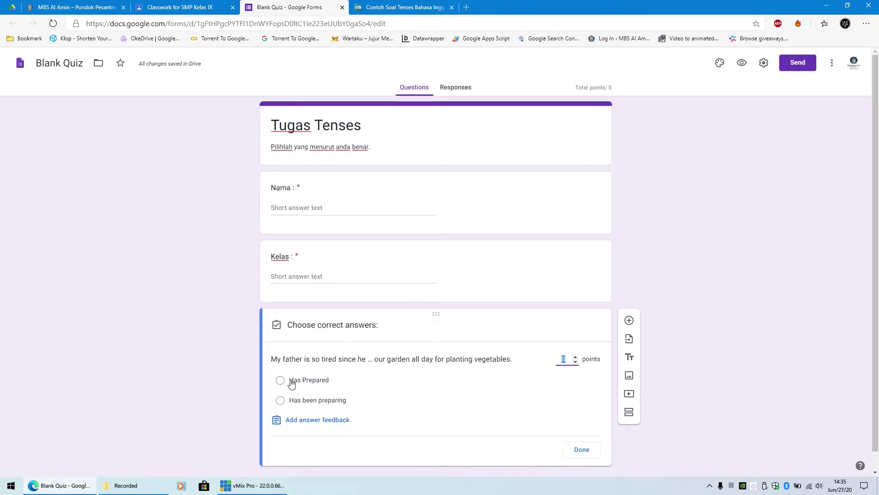
click(303, 403)
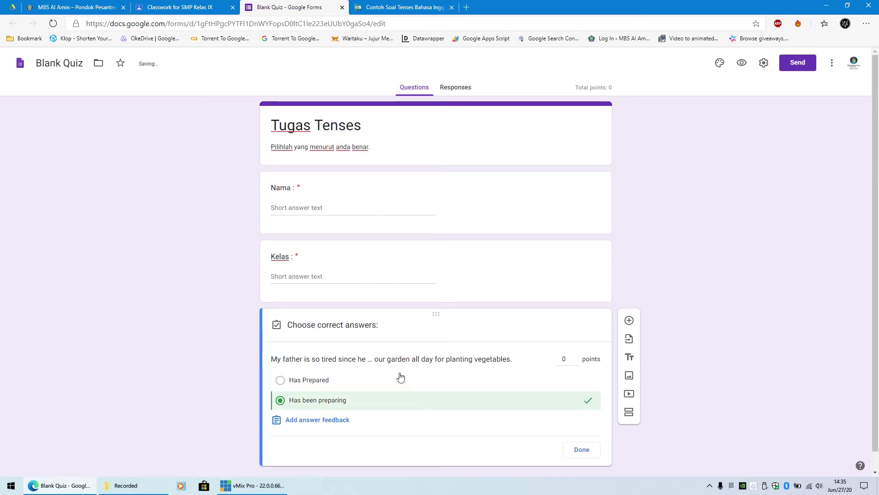
click(575, 357)
click(575, 357)
click(575, 357)
click(575, 358)
click(575, 358)
click(575, 357)
click(575, 358)
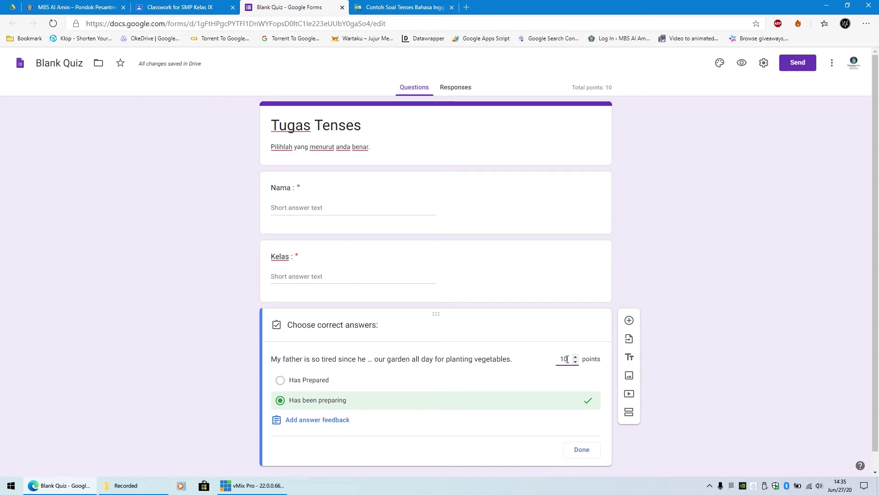
scroll(557, 360, down, 1)
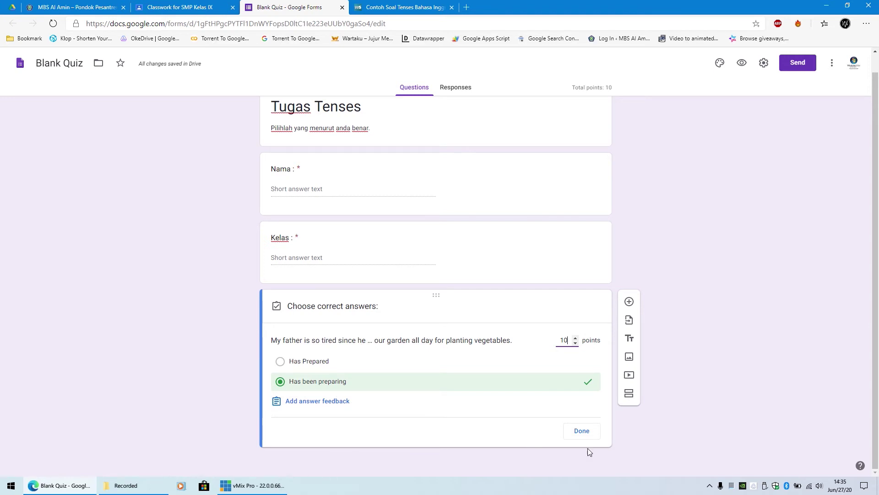
click(588, 431)
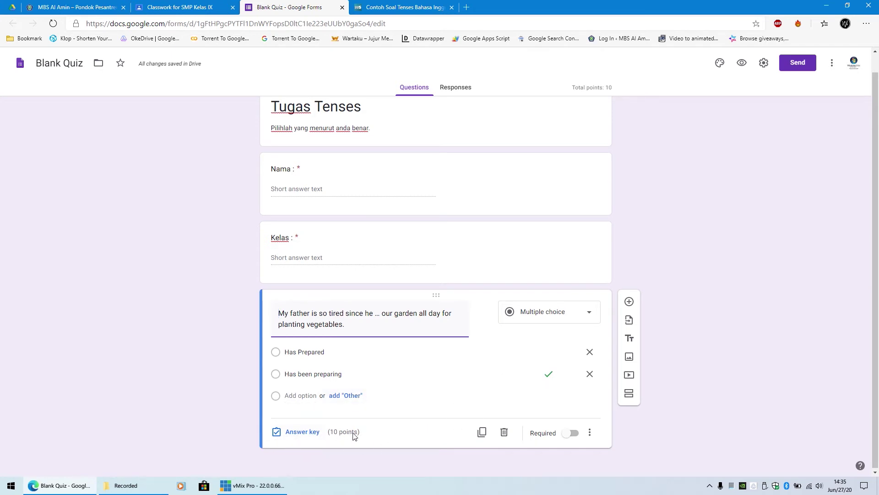
Add another blank multiple-choice question below the garden question.
click(635, 305)
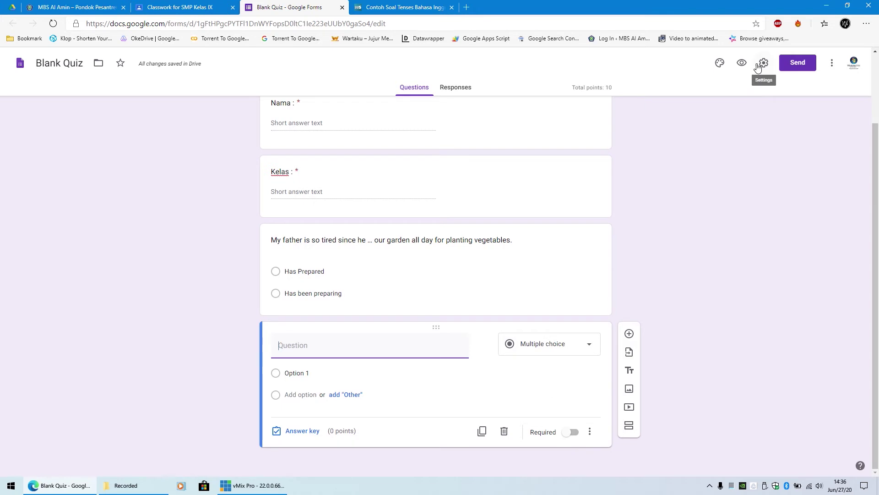
scroll(733, 156, up, 2)
scroll(726, 182, down, 2)
In the form's general settings, limit respondents to 1 response and let them see summary charts and text responses.
click(763, 63)
click(525, 300)
click(764, 63)
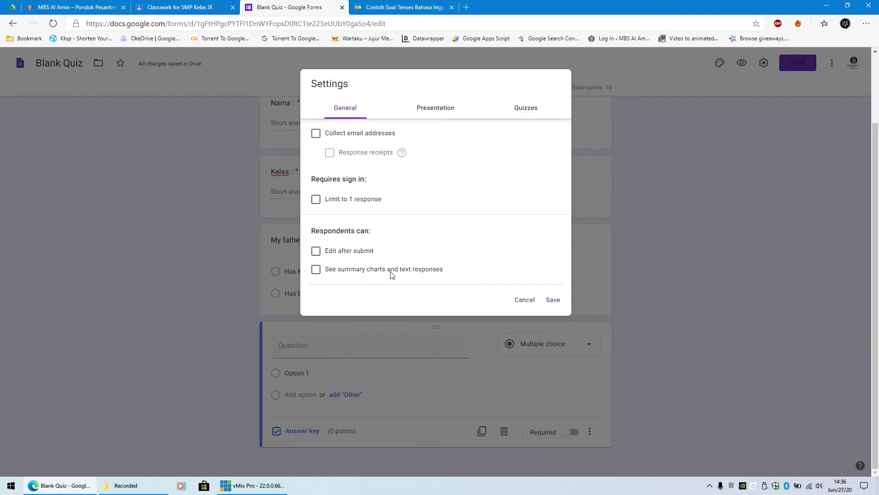
click(319, 274)
click(326, 199)
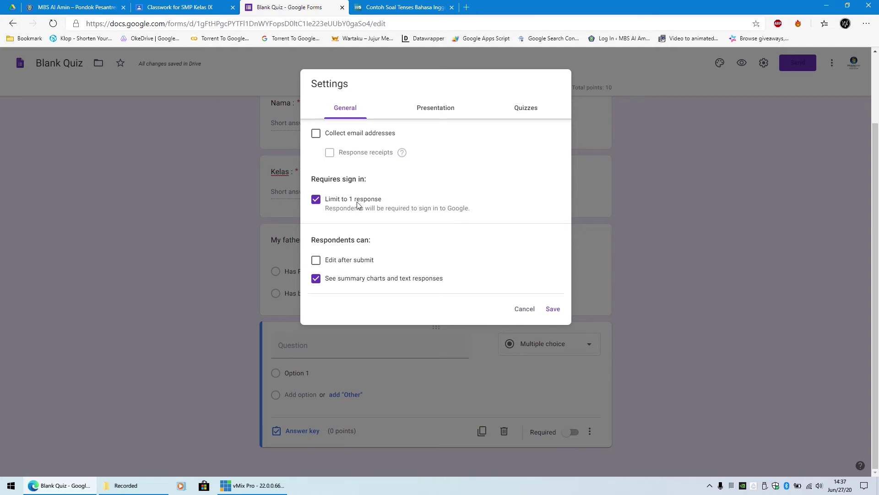
Turn on the progress bar in the form's presentation settings.
click(444, 112)
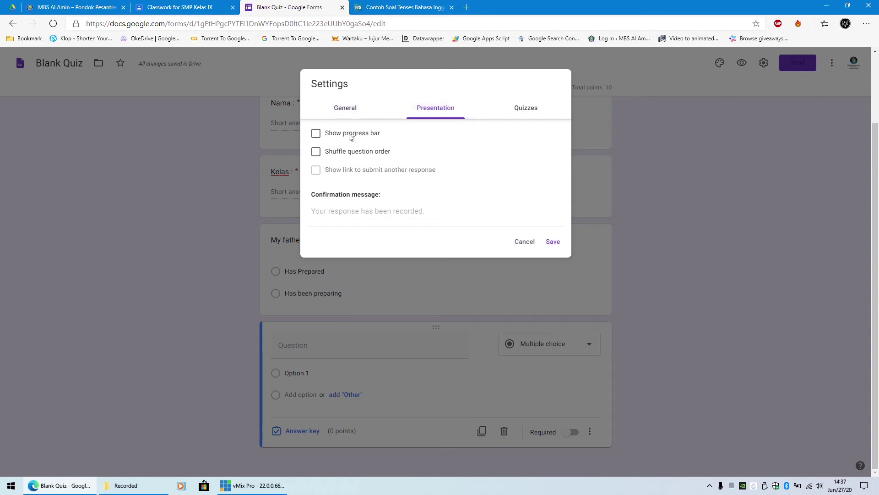
click(335, 136)
click(330, 155)
click(419, 209)
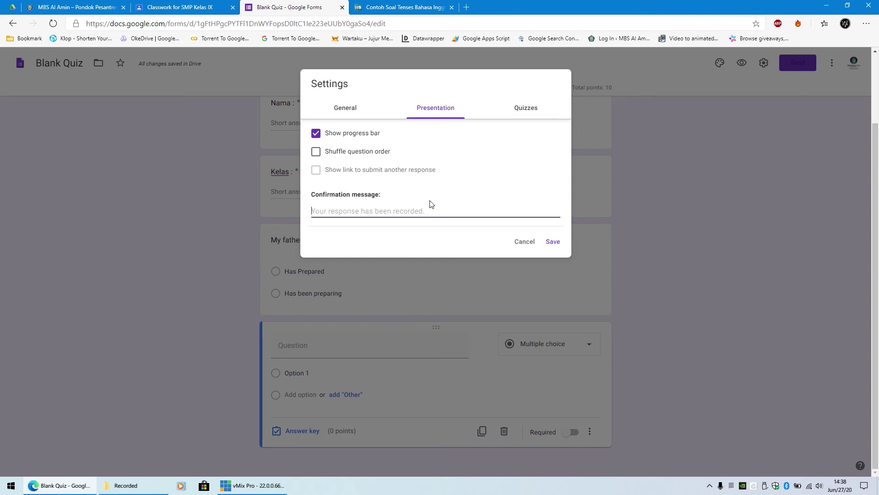
Go through the quiz options for missed questions, correct answers and point values, try switching them, and save the form settings.
click(534, 109)
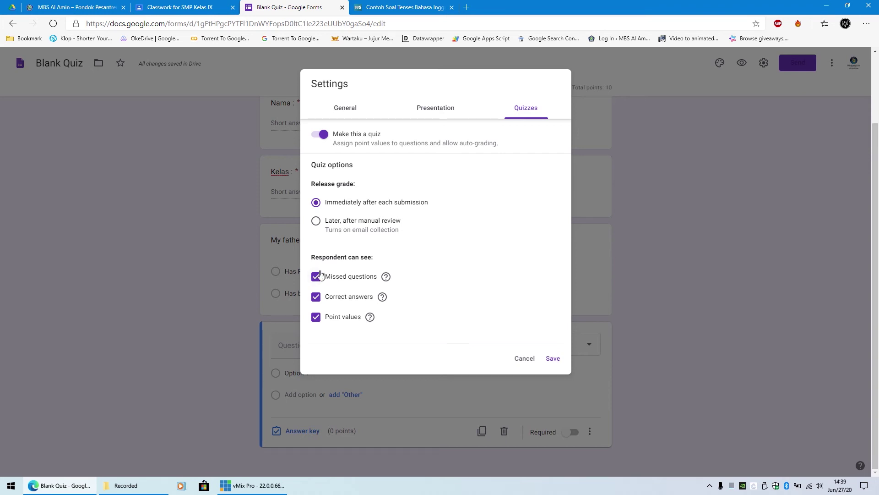
mouse_move(385, 279)
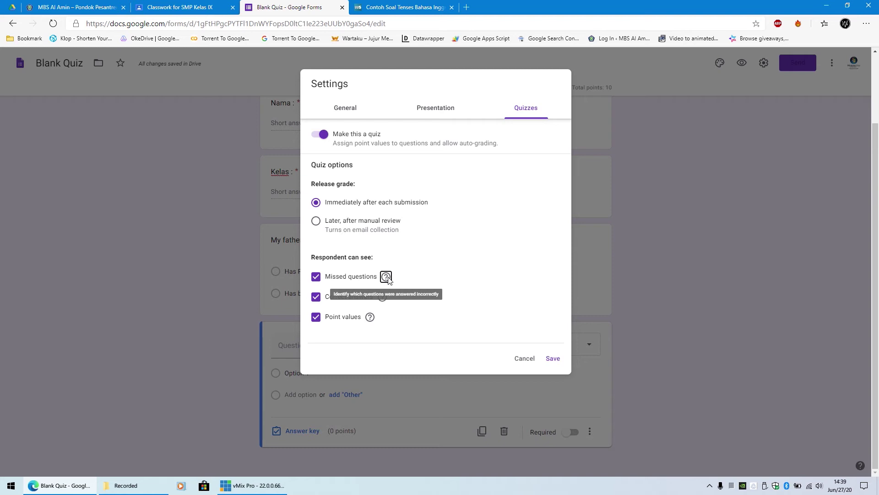
key(shift+Tab)
key(space)
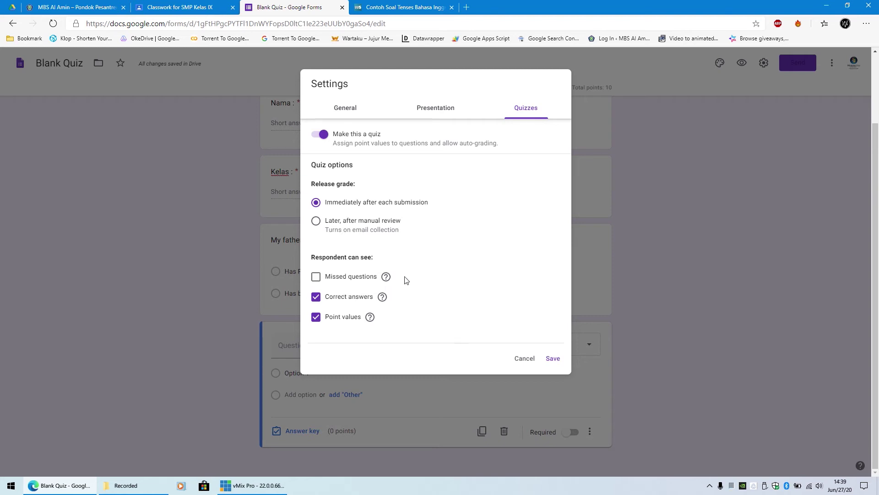
click(352, 280)
mouse_move(383, 297)
click(316, 297)
mouse_move(370, 319)
click(330, 319)
click(316, 317)
click(554, 358)
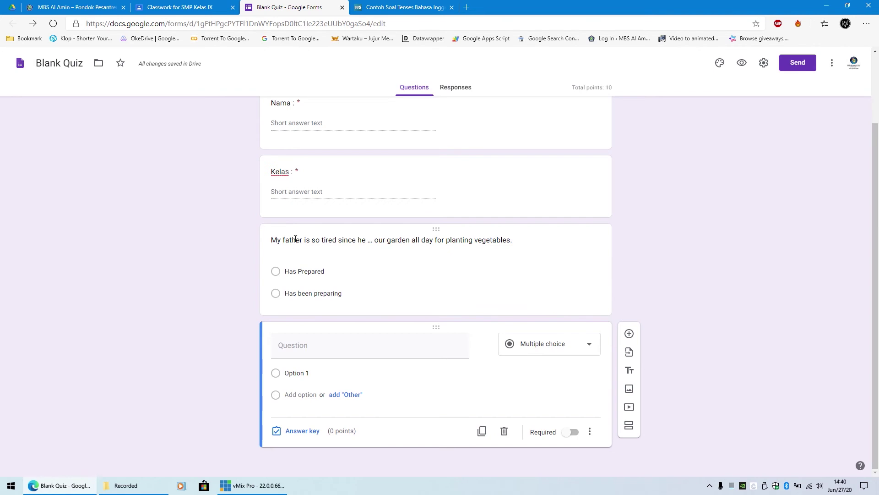
Look over the form's questions and preview the quiz as respondents see it.
scroll(389, 223, up, 2)
scroll(376, 310, down, 2)
scroll(710, 208, up, 2)
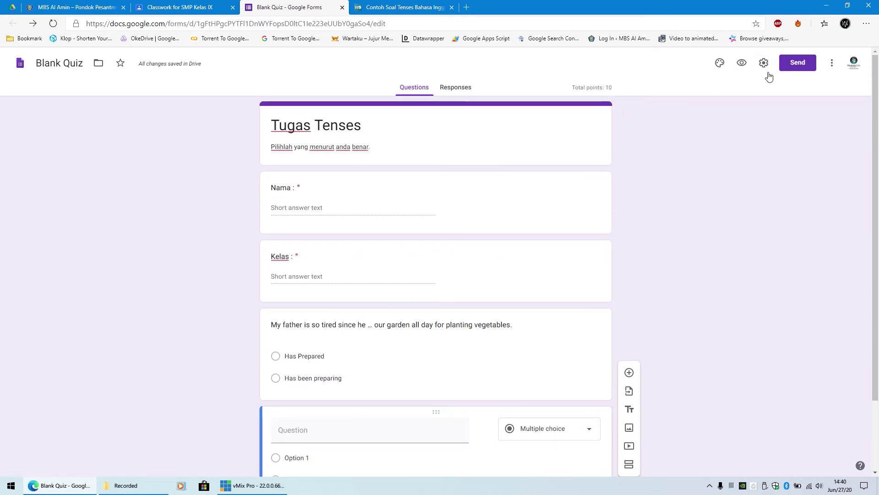
click(741, 64)
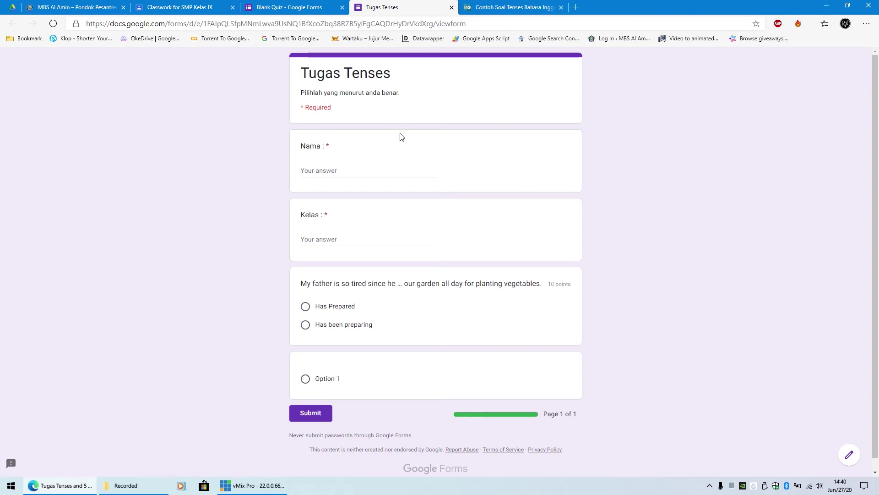
click(451, 7)
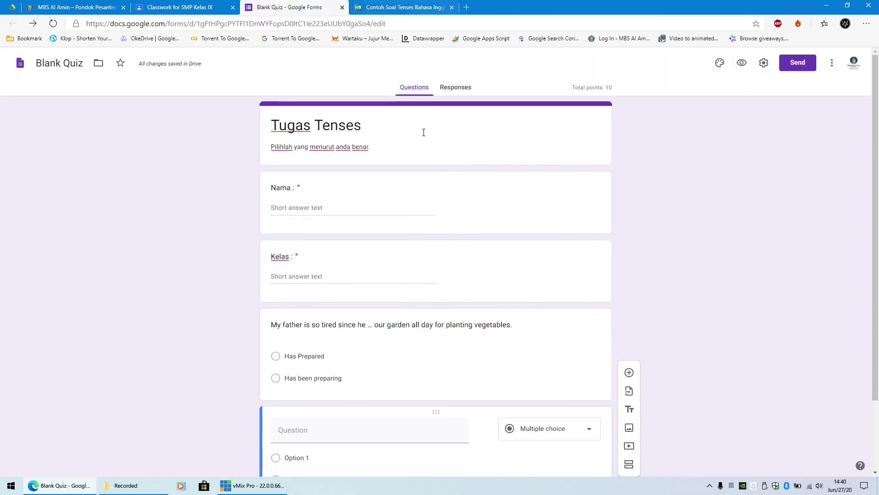
Delete the blank question at the end of the form and preview the quiz again.
scroll(479, 318, down, 2)
click(508, 426)
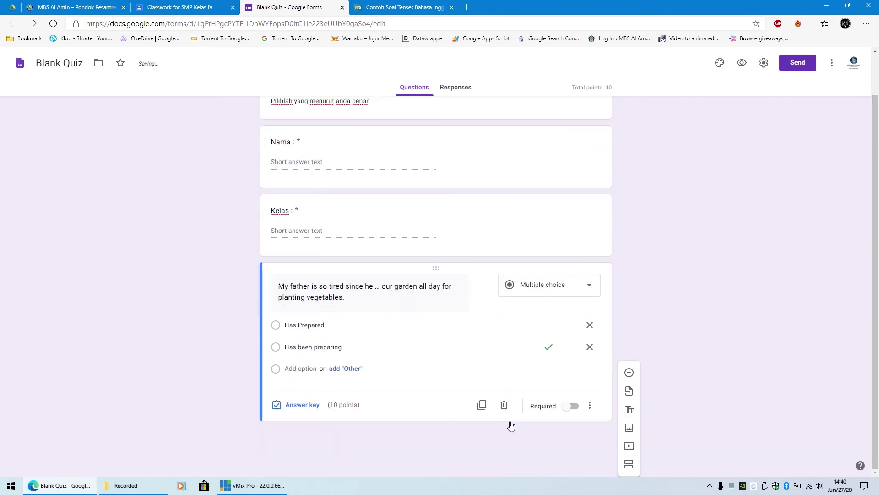
click(742, 64)
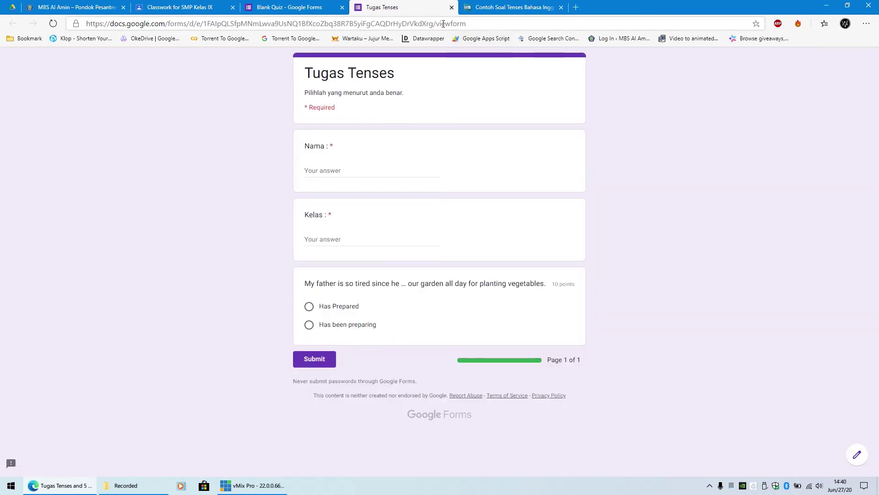
click(451, 7)
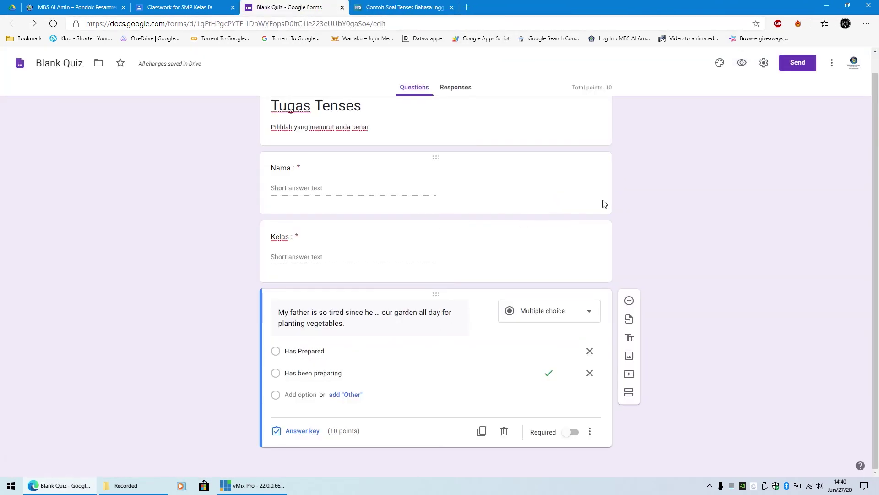
Try the dark blue theme color on the form and switch it back to purple.
click(719, 64)
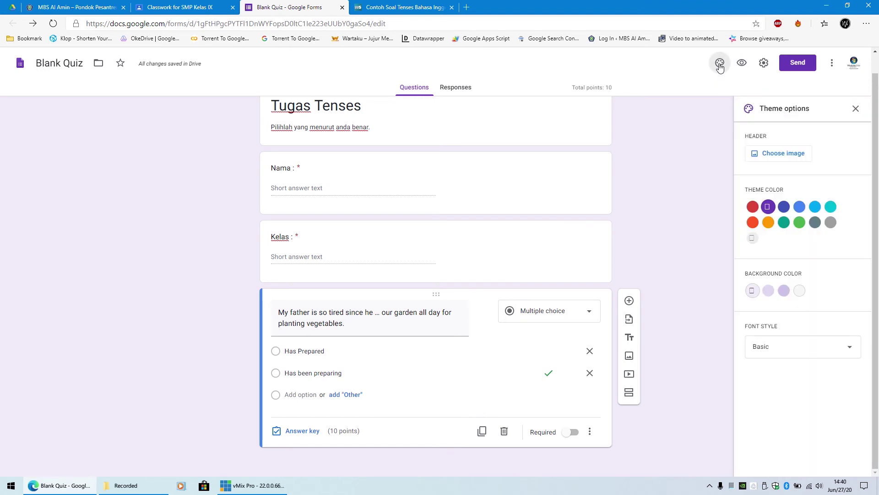
click(783, 208)
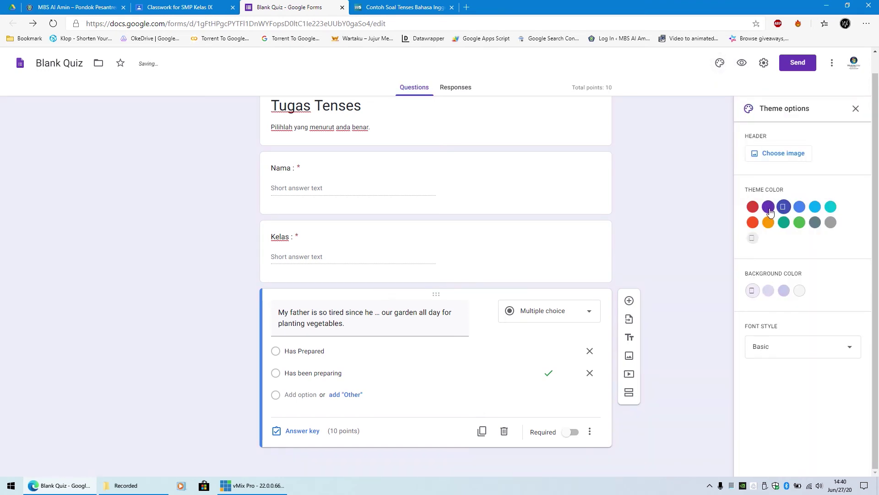
click(770, 208)
click(688, 233)
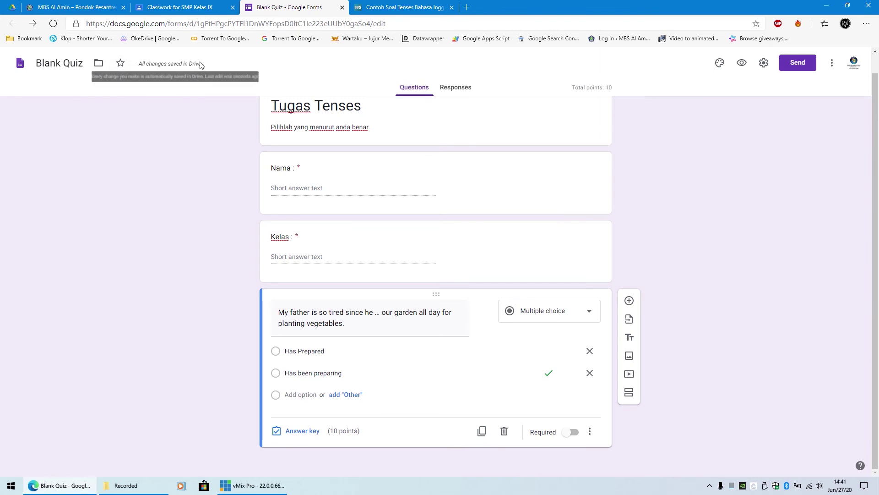
Close the quiz form and reload the SMP Kelas IX classwork in Google Classroom.
click(341, 7)
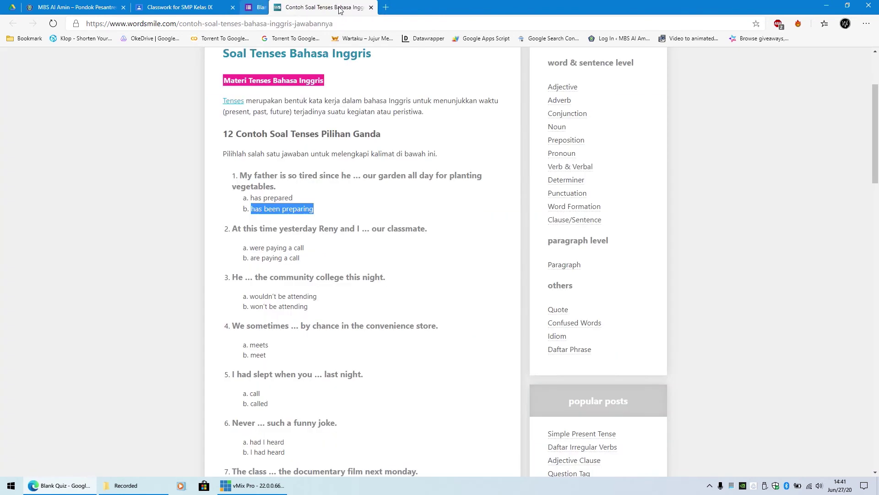
click(187, 8)
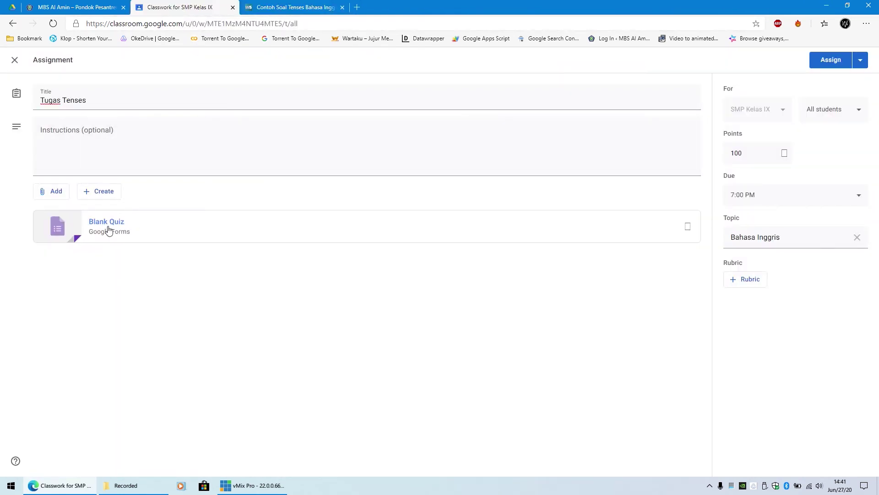
click(54, 23)
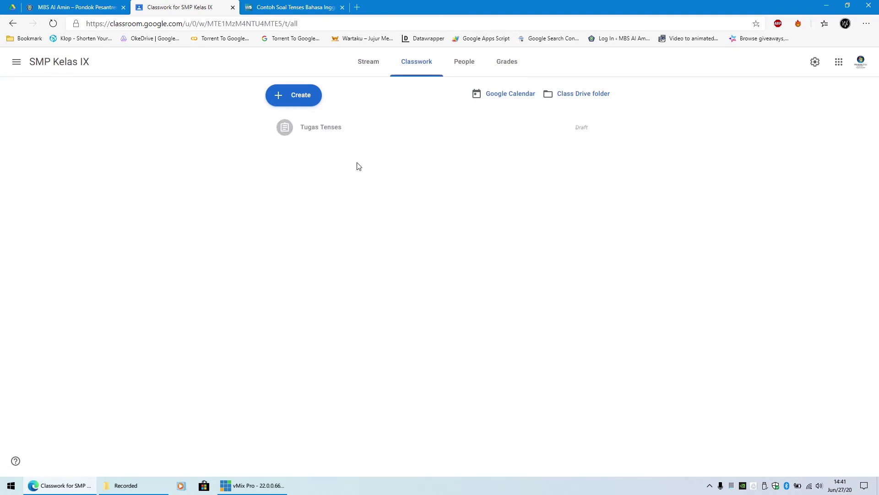
Expand the Tugas Tenses draft in the classwork list and open the assignment for editing.
click(494, 134)
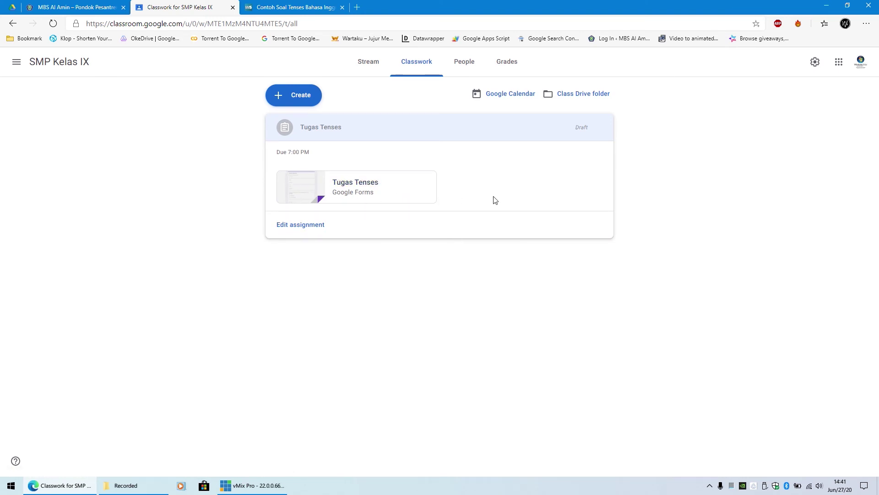
mouse_move(580, 130)
click(601, 130)
click(480, 166)
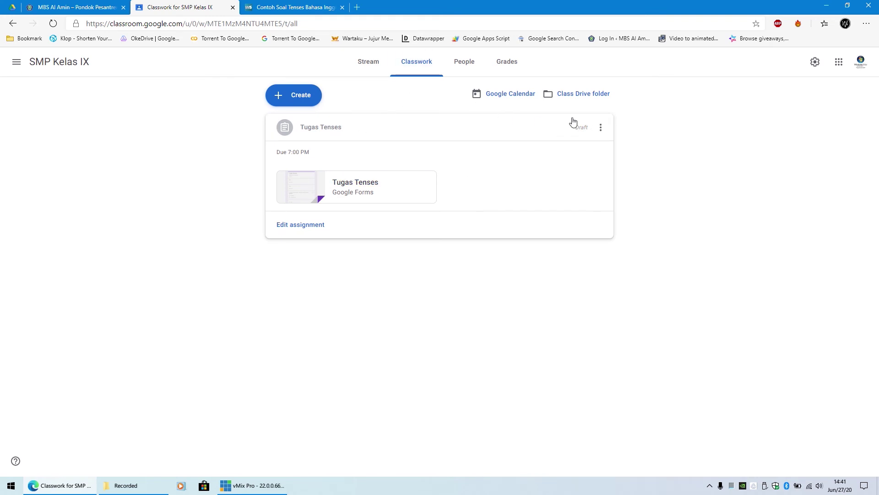
click(307, 224)
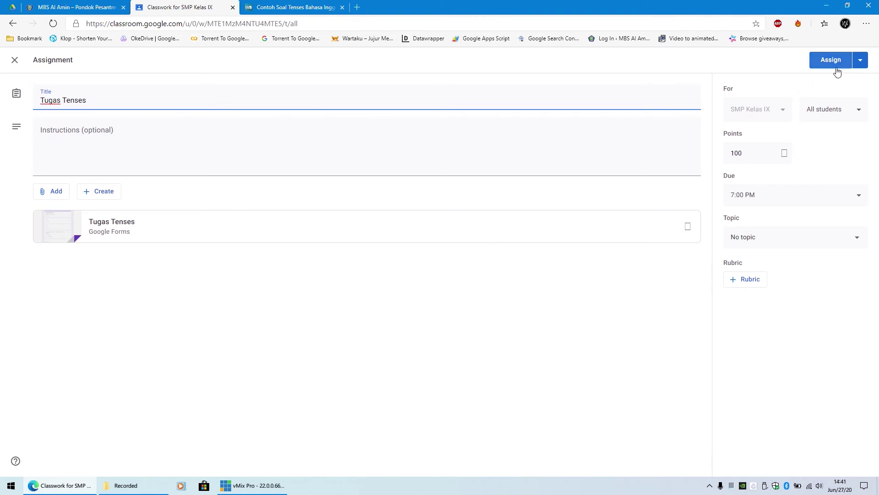
Check the publishing options of the Tugas Tenses assignment and assign it to all students immediately.
click(859, 61)
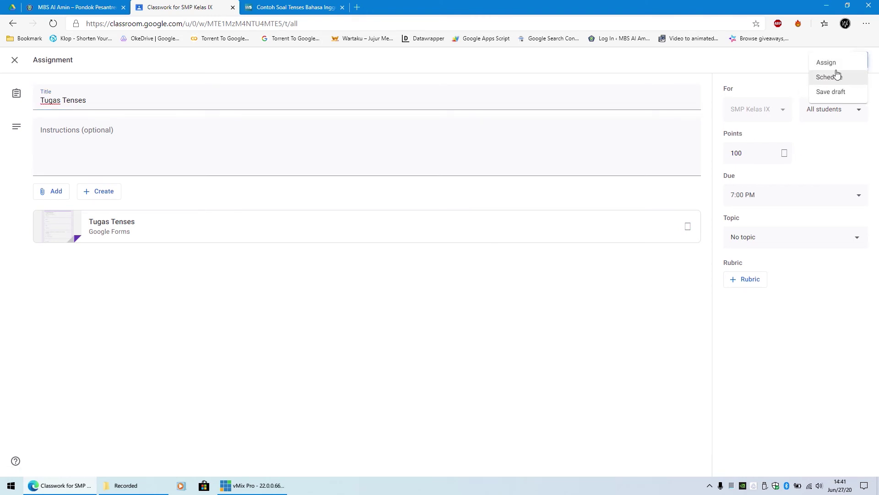
click(776, 68)
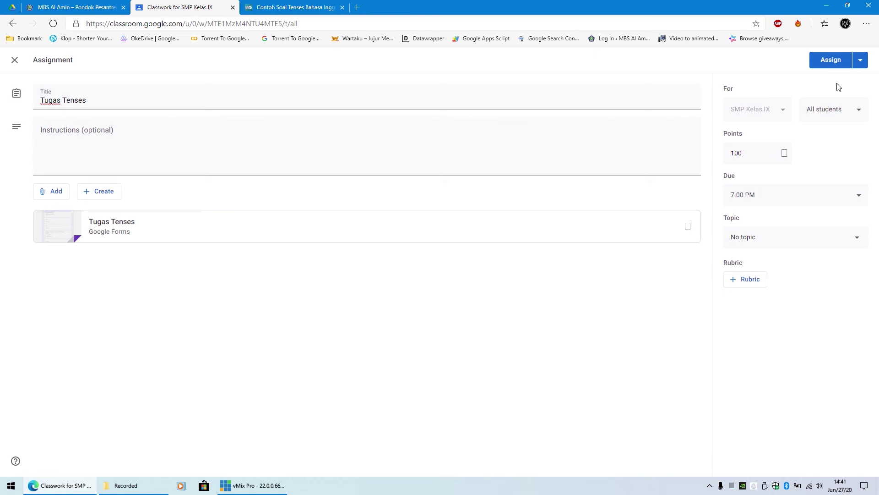
click(859, 60)
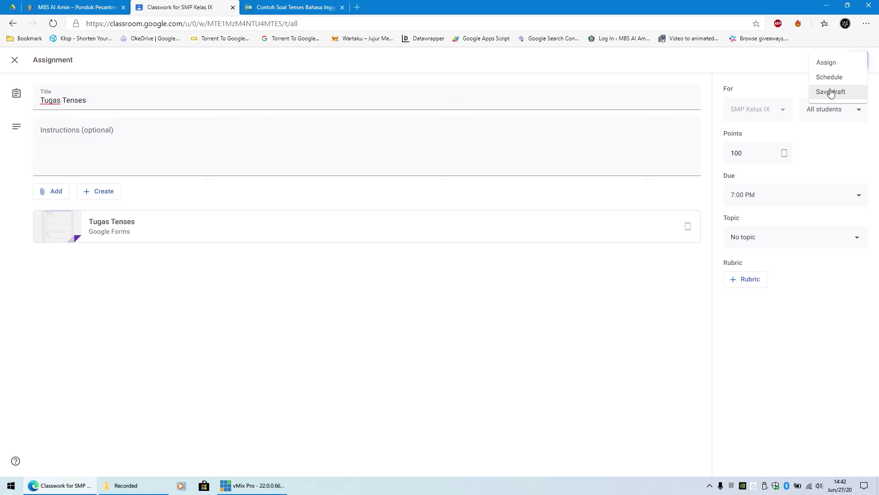
click(764, 94)
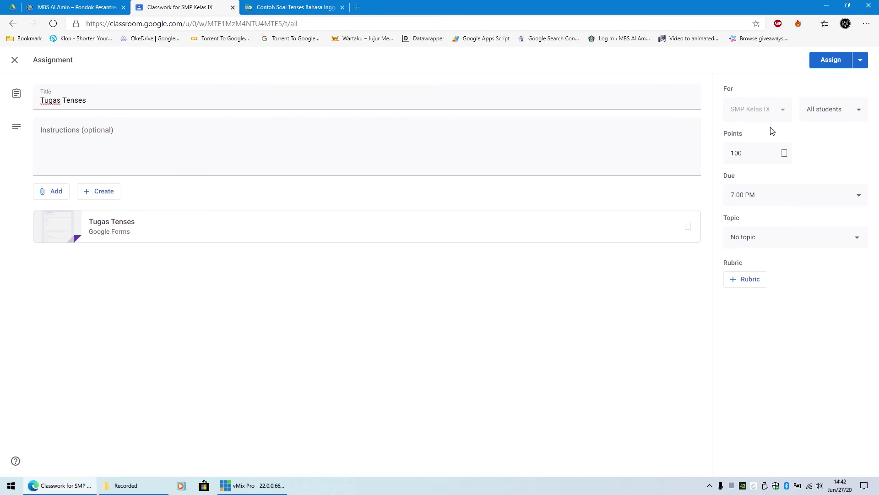
click(826, 61)
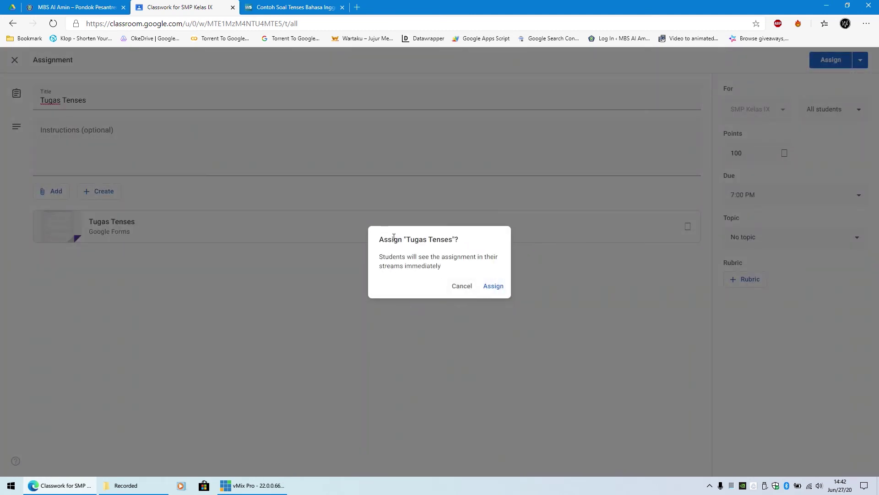
click(487, 287)
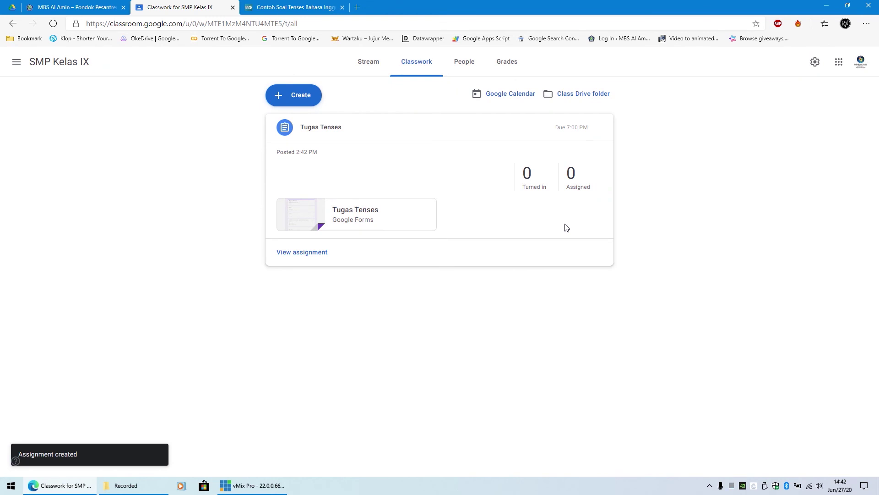
Open the posted Tugas Tenses assignment from the class stream and view its attached quiz form as students see it.
click(398, 65)
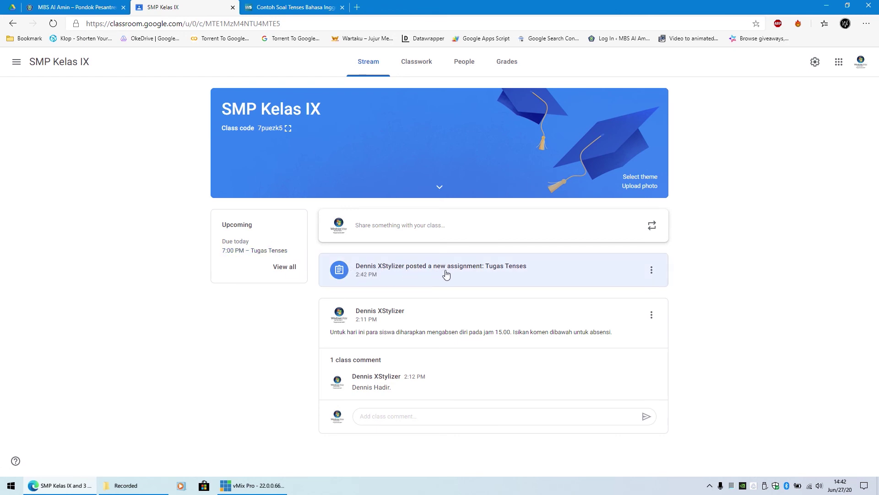
click(521, 273)
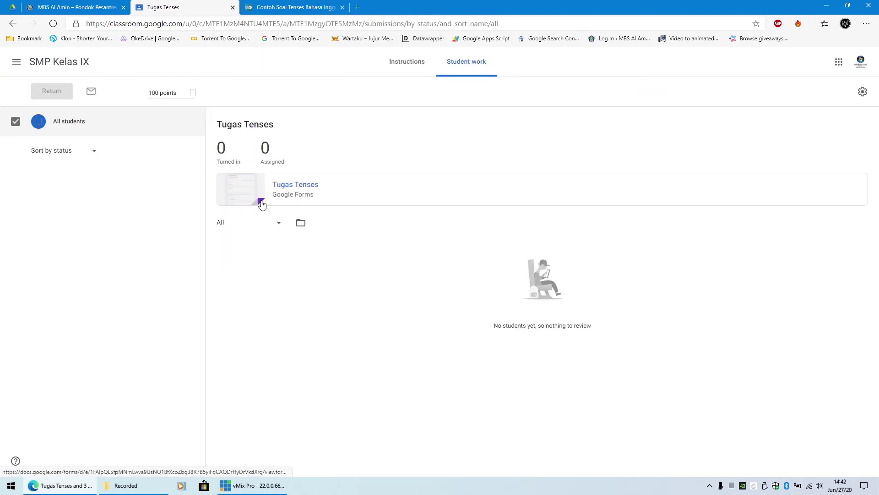
click(297, 186)
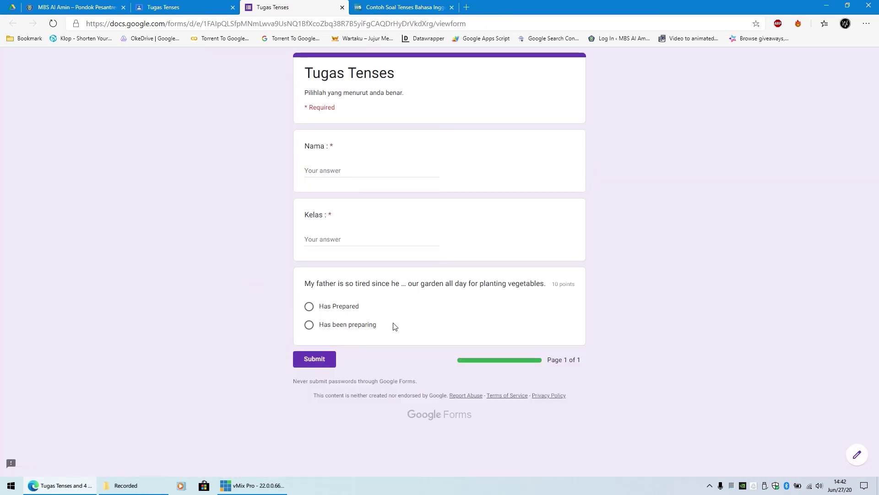
click(342, 7)
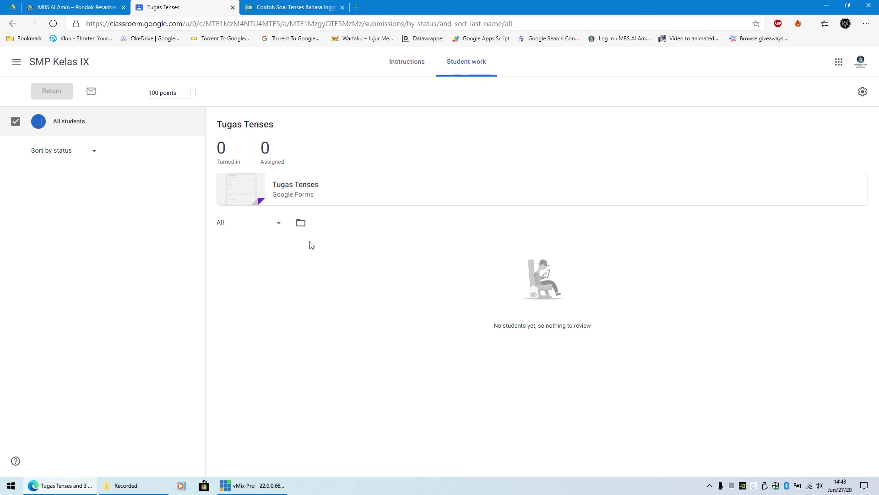
Reopen the attached Tugas Tenses form, switch it to editing and show its responses.
click(299, 190)
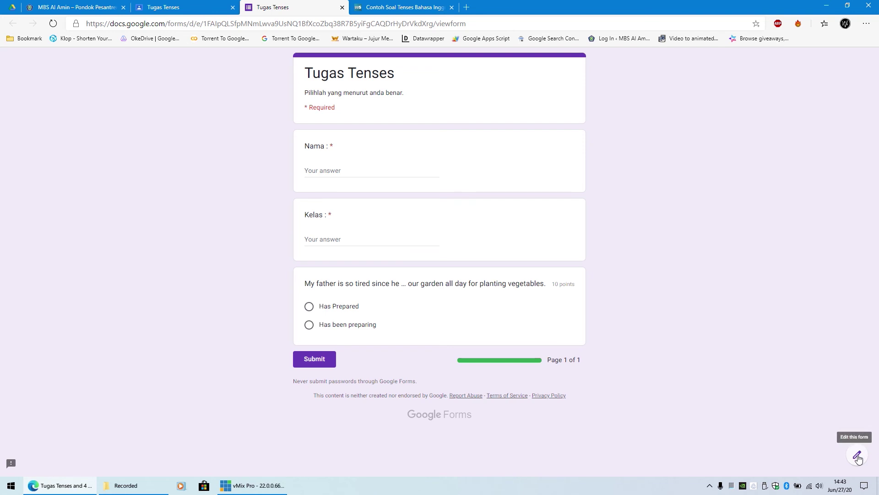
click(857, 456)
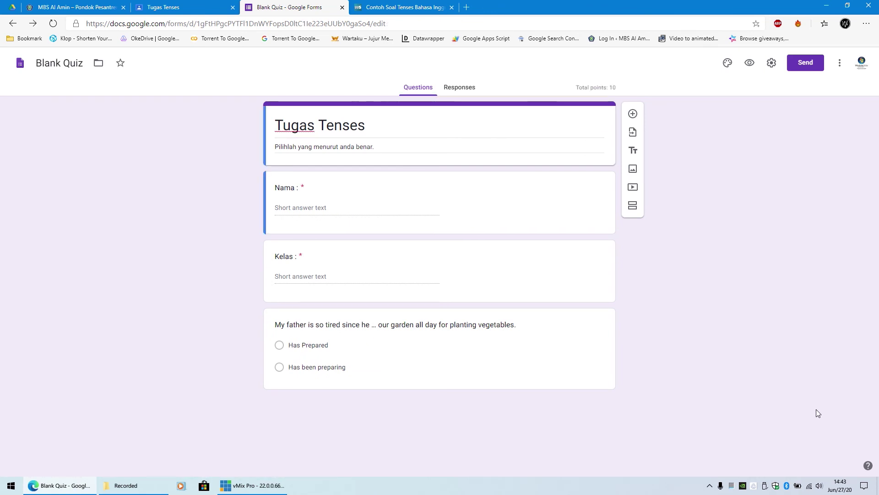
click(448, 89)
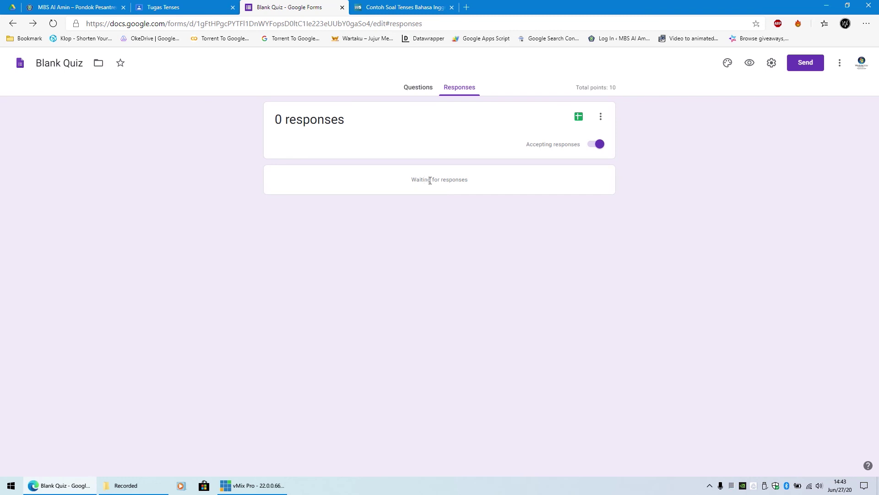
Create a new response spreadsheet for the quiz named Tenses Quiz (Responses).
click(578, 117)
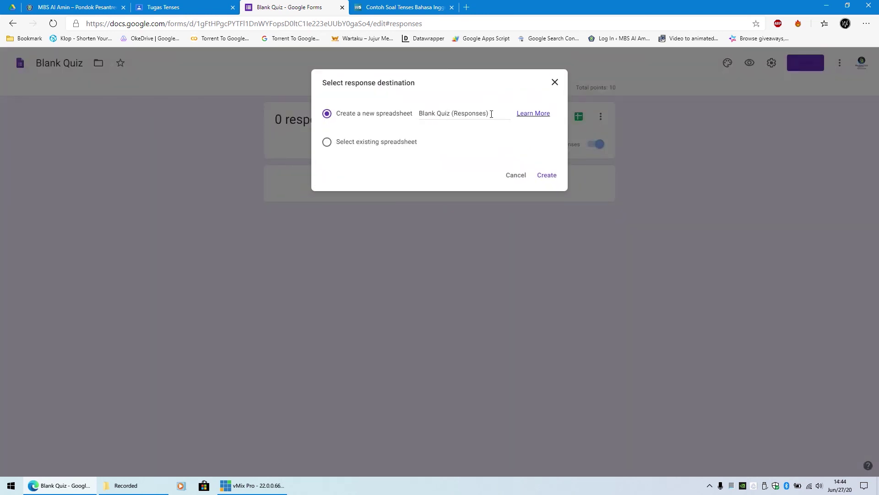
click(450, 114)
drag(429, 113, 427, 124)
text(Tenses)
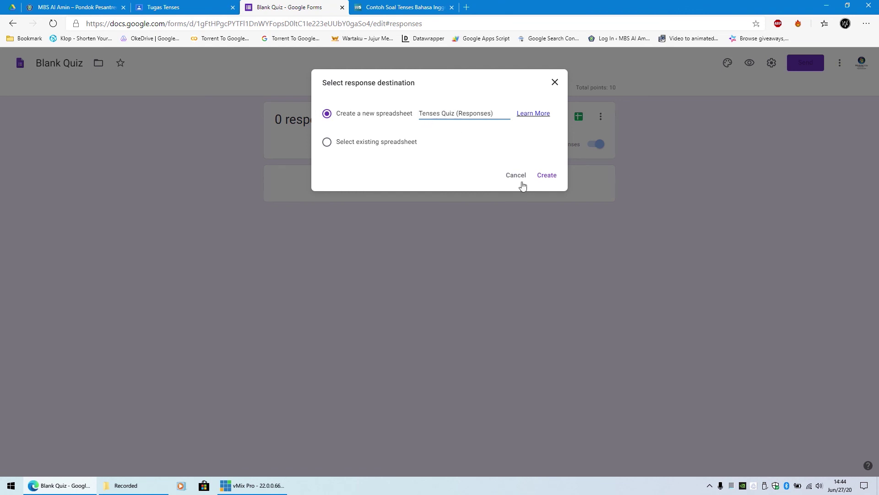
click(548, 183)
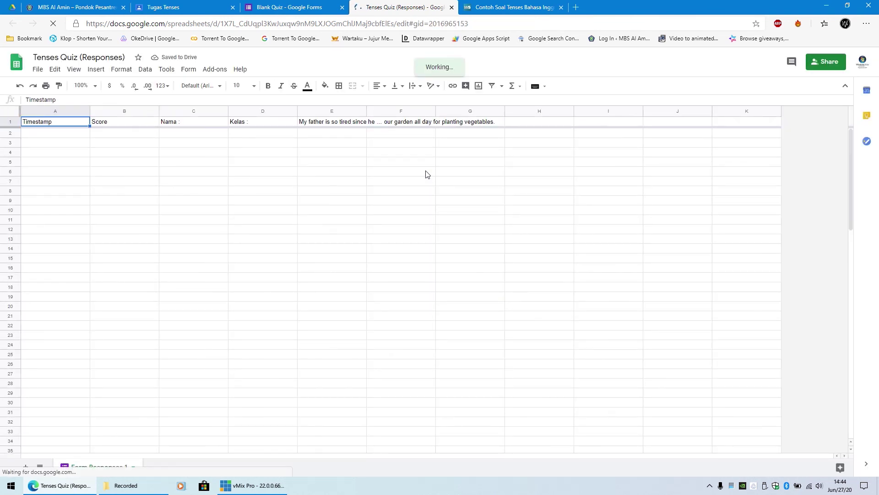
Examine the response sheet's header columns and the empty answer row beneath them, from the timestamp to the question columns.
click(50, 134)
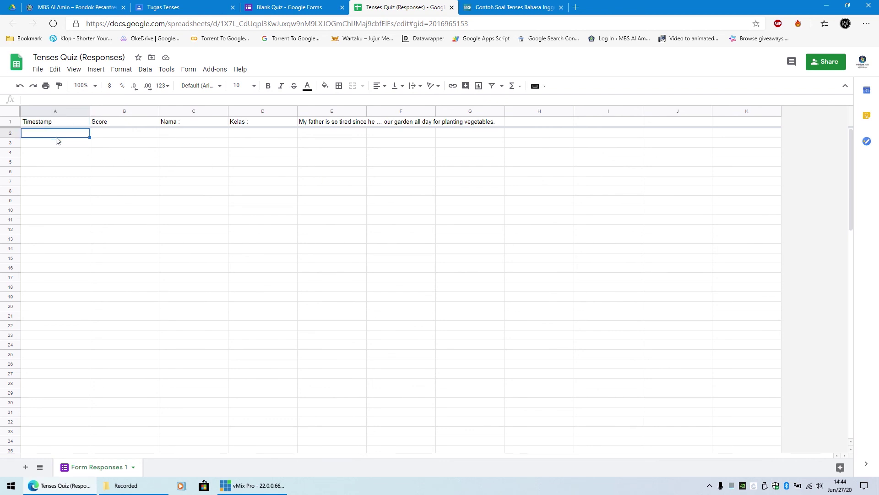
click(113, 136)
click(173, 134)
click(246, 134)
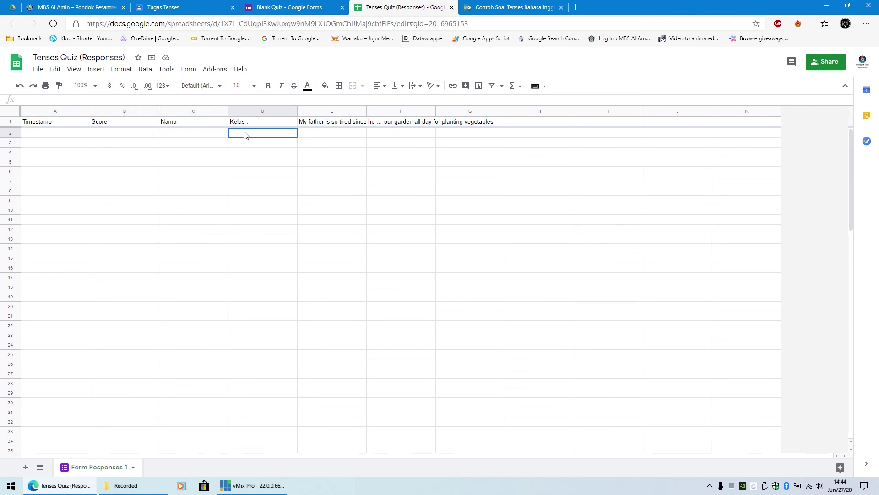
click(336, 135)
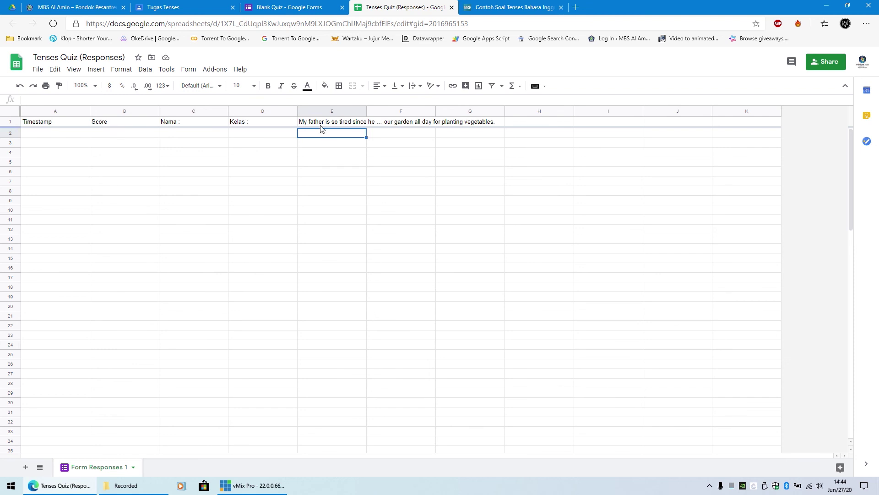
click(302, 124)
click(331, 134)
click(349, 126)
click(348, 136)
click(347, 125)
click(347, 132)
click(394, 123)
click(401, 134)
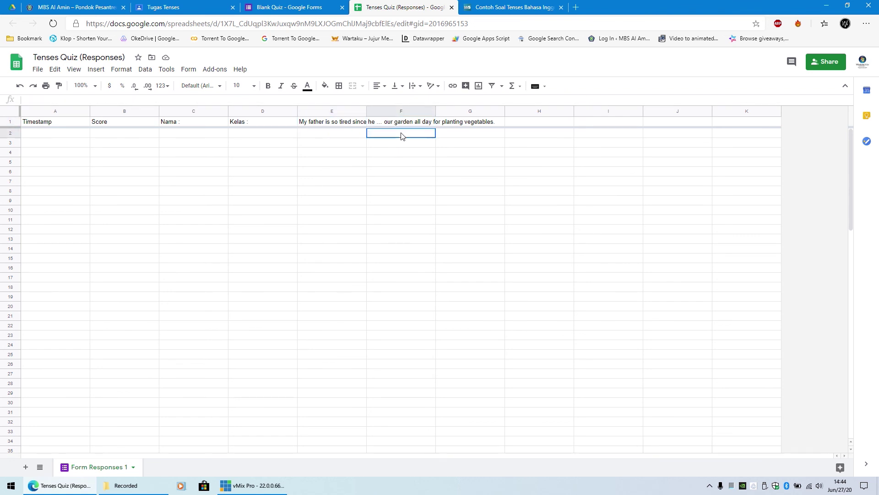
click(475, 126)
click(476, 138)
click(522, 123)
click(539, 135)
click(598, 121)
click(610, 134)
click(665, 121)
key(Right)
key(Down)
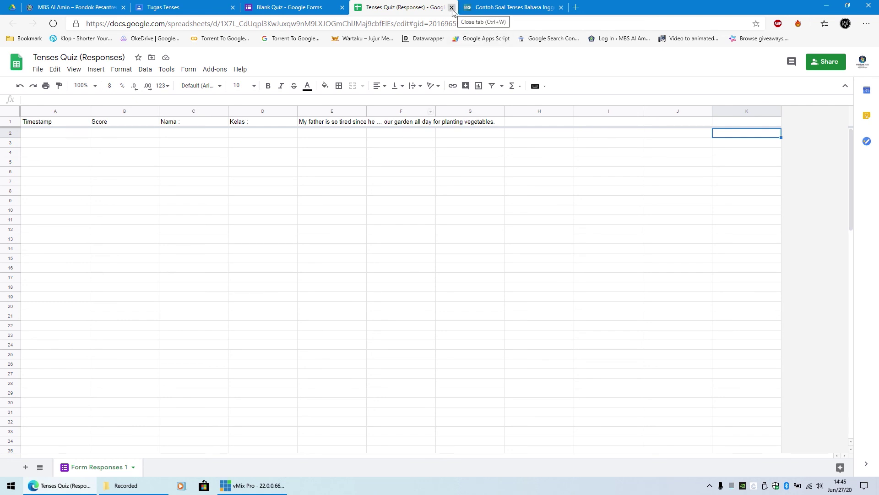
key(ctrl+Tab)
key(ctrl+shift+Tab)
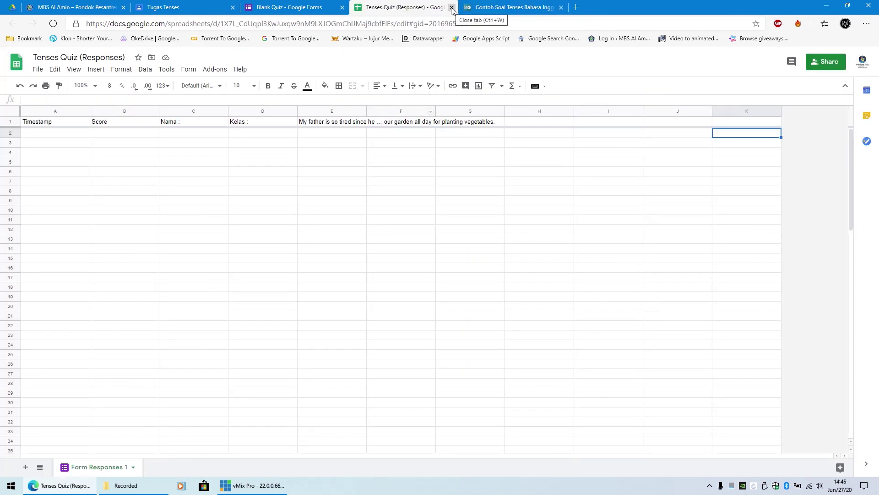
Close the response spreadsheet and the quiz form, and return to the Tugas Tenses assignment in Google Classroom.
click(451, 8)
click(309, 7)
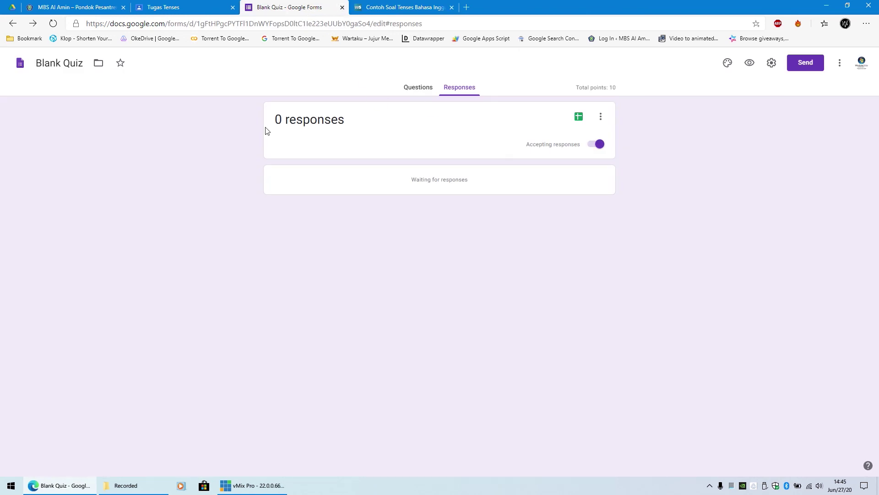
click(413, 94)
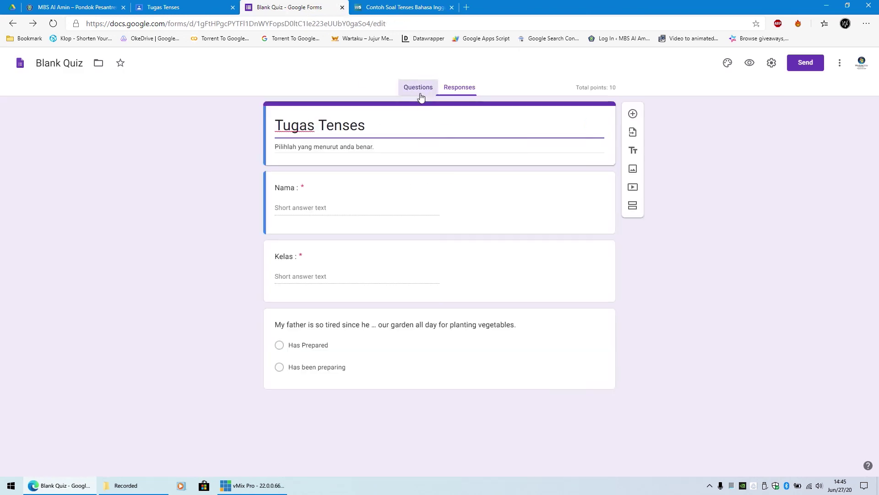
click(342, 7)
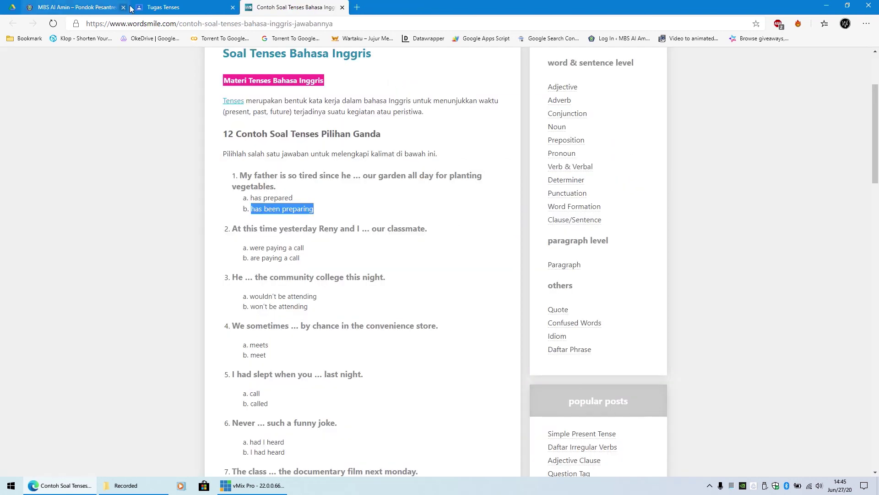
click(140, 8)
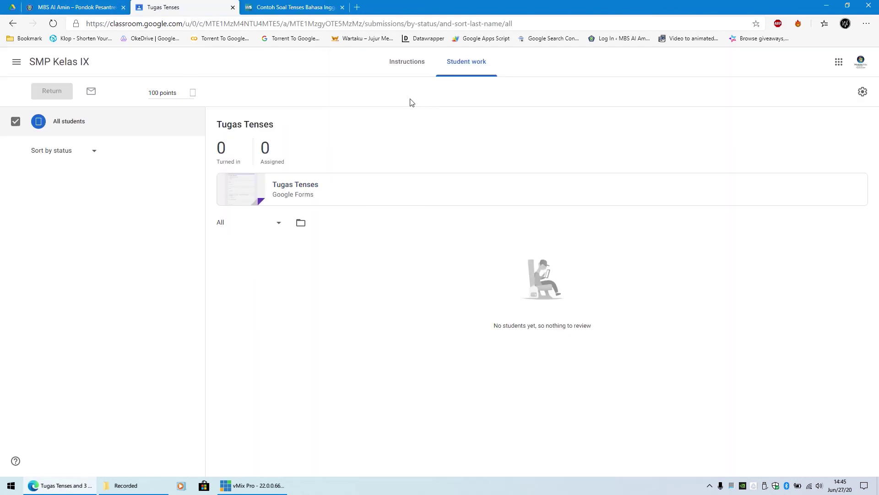
View the instructions and student work of Tugas Tenses, and go back to the SMP Kelas IX stream.
click(419, 69)
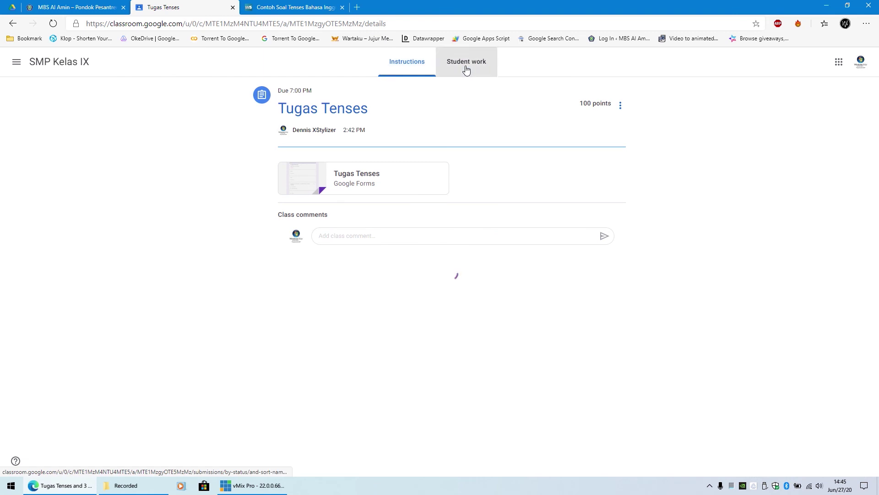
click(466, 69)
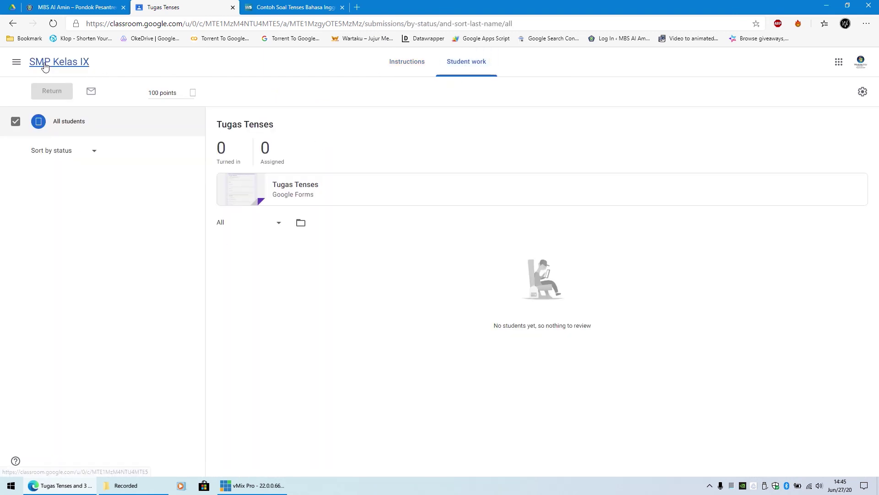
click(72, 67)
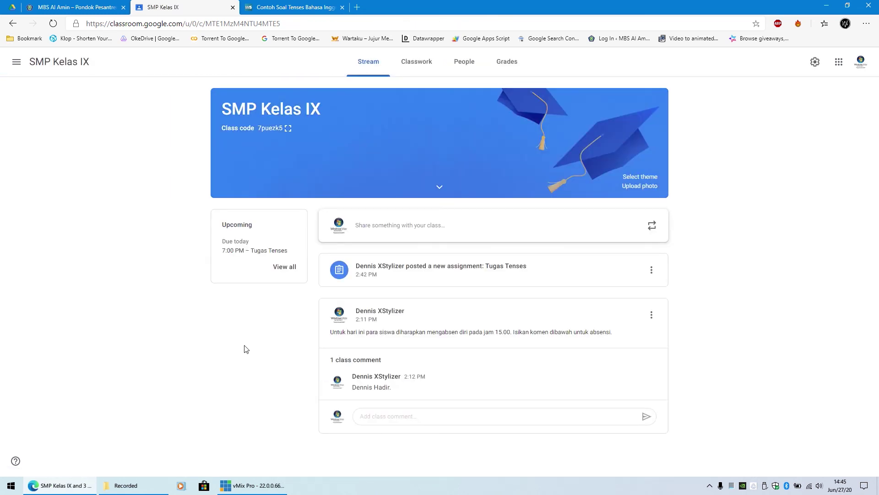
View the teachers and students of the class, look at the teacher invitation form and cancel it.
click(482, 67)
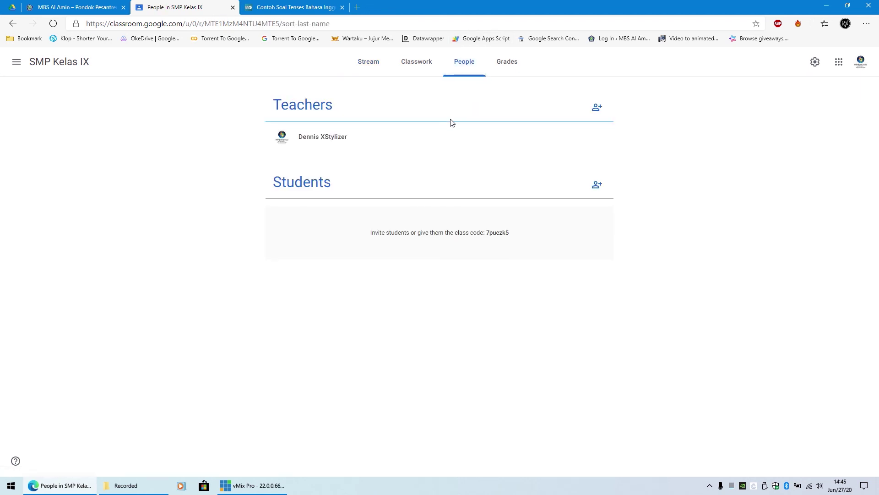
click(597, 108)
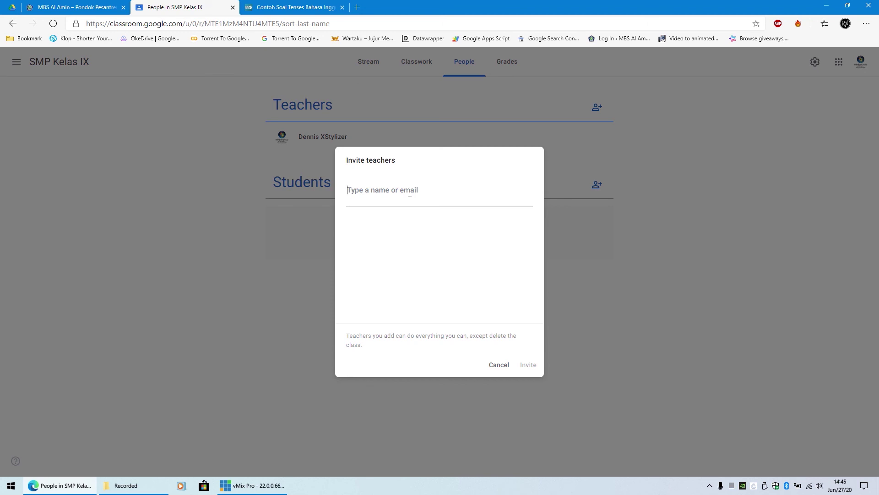
click(495, 367)
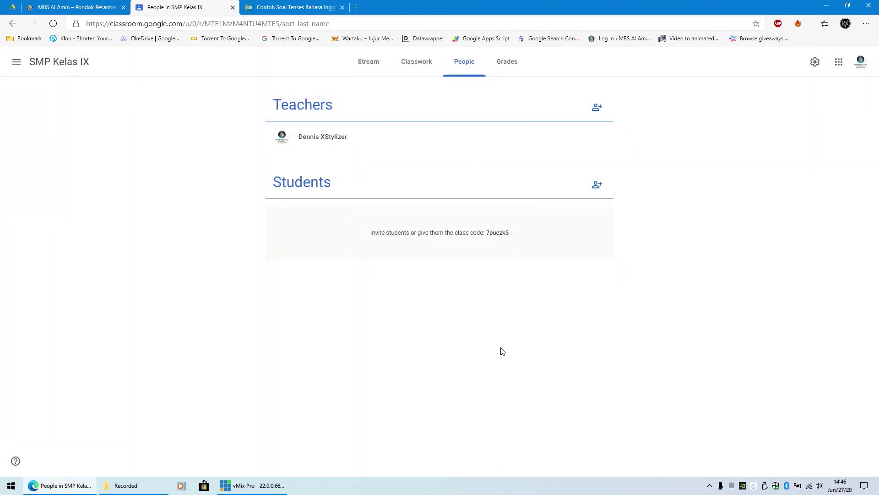
View the classwork list, reopen the teacher invitation form and highlight the note that added teachers cannot delete the class.
click(410, 69)
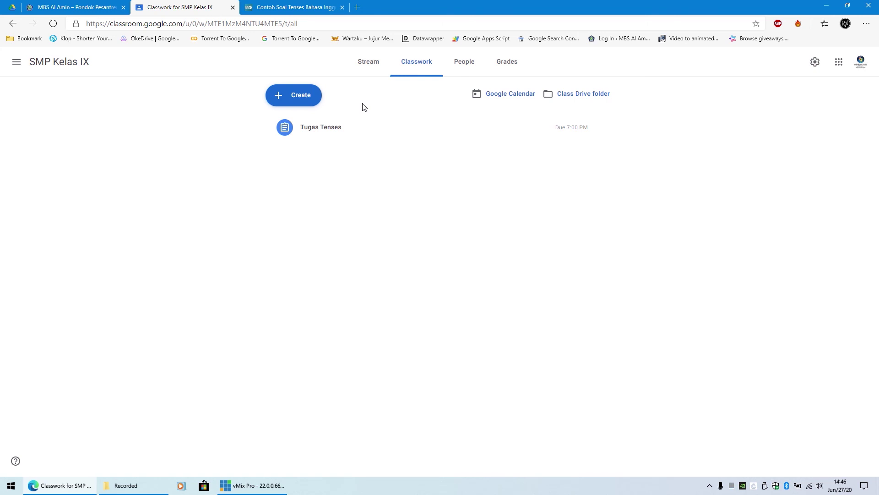
click(462, 71)
click(596, 108)
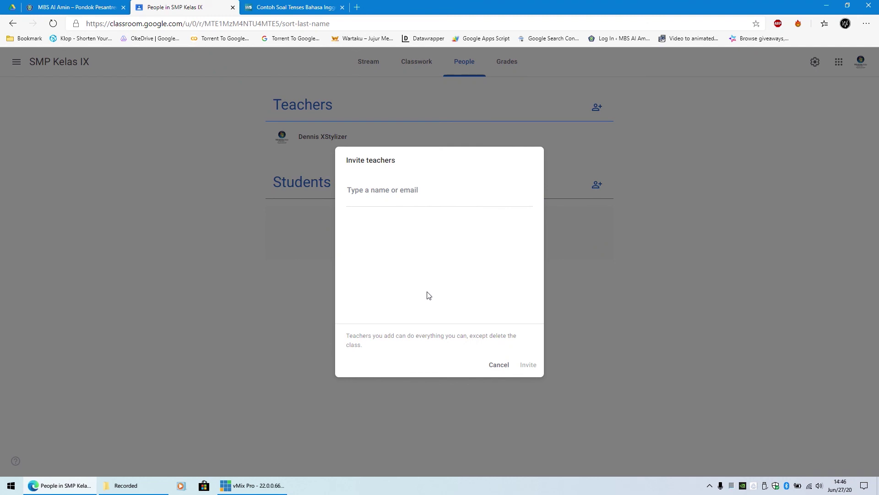
drag(471, 336, 517, 348)
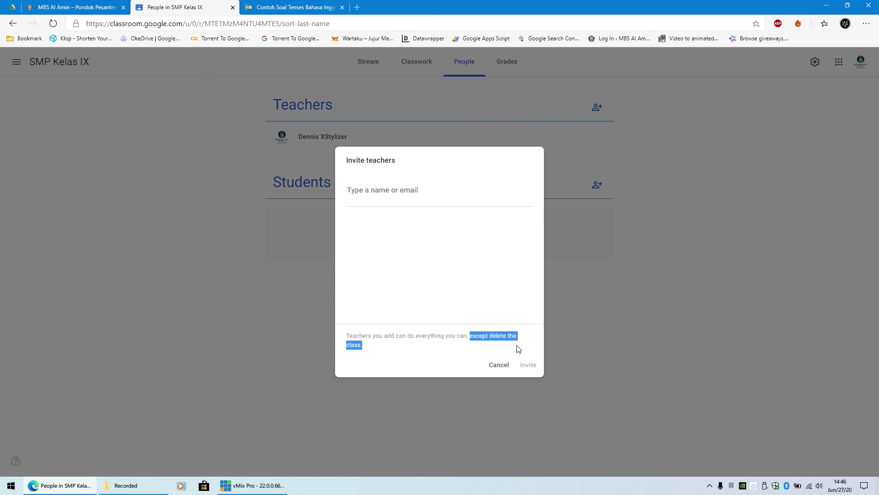
Clear the text highlight in the teacher invitation form, focus its name or email field, and cancel the invitation.
click(517, 349)
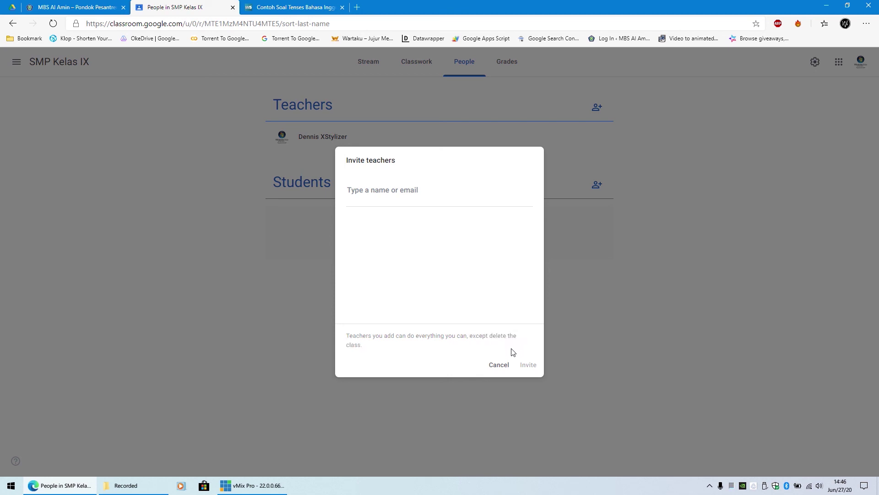
click(384, 189)
click(499, 365)
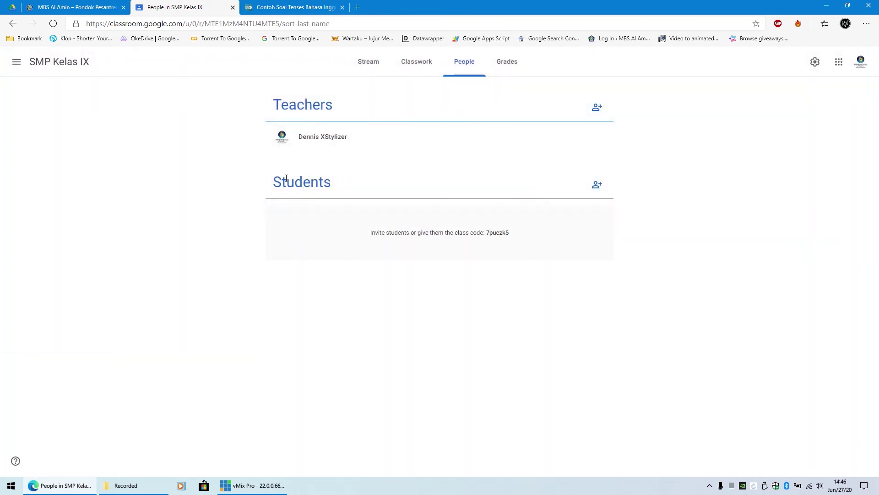
Highlight the class code for inviting students, and look at the teacher invitation form again, cancelling it without inviting anyone.
double_click(502, 234)
click(530, 236)
click(597, 107)
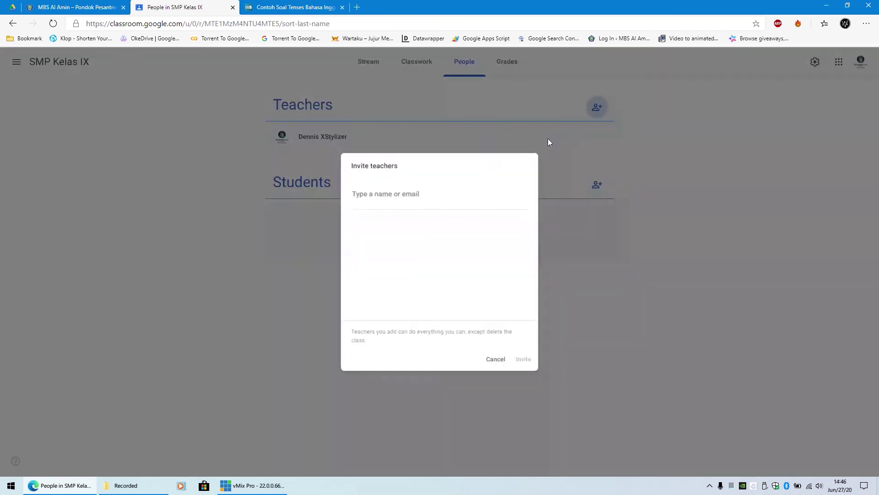
click(499, 365)
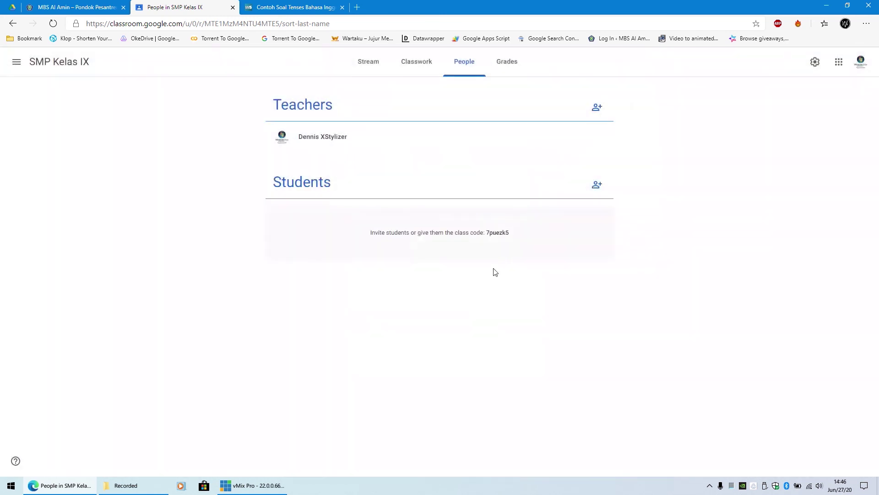
double_click(504, 233)
click(511, 241)
double_click(503, 235)
click(529, 257)
click(597, 107)
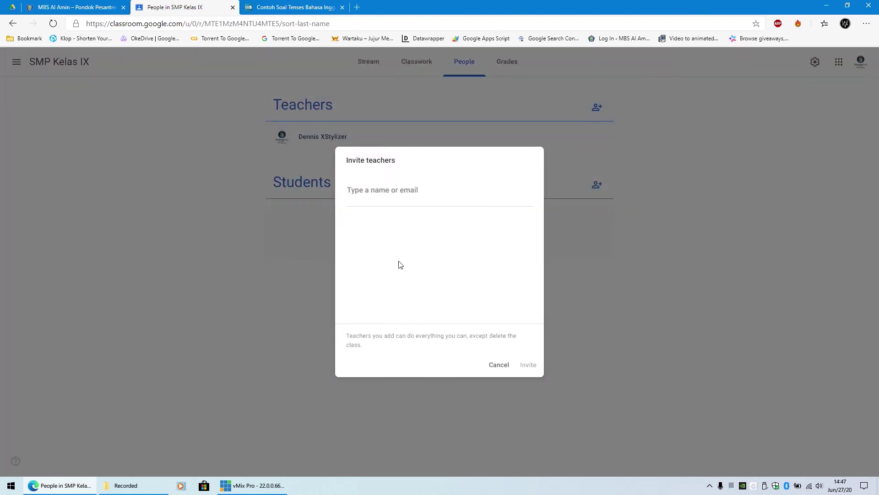
click(495, 366)
View the Grades, People, Stream and Classwork pages of SMP Kelas IX, and return to the class stream.
click(504, 72)
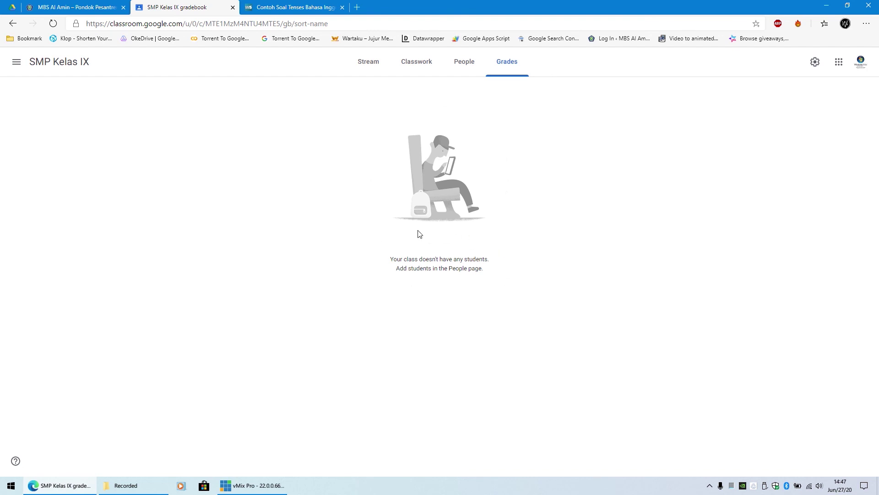
click(470, 69)
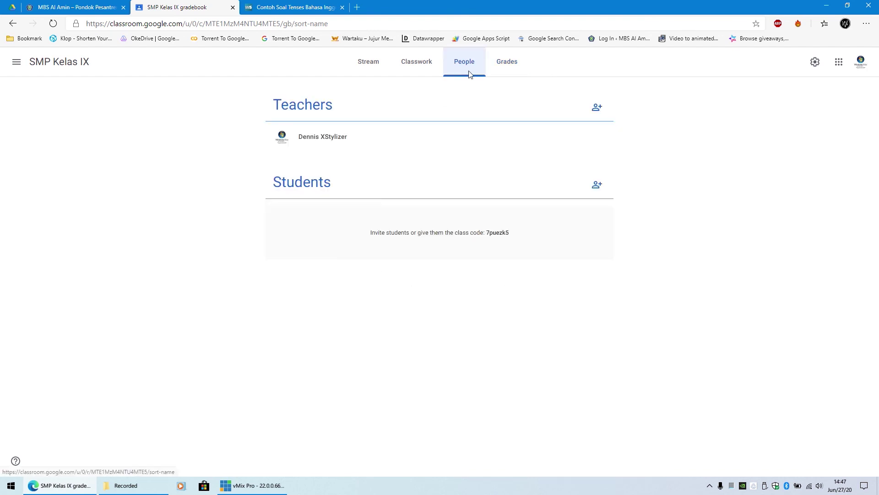
click(377, 70)
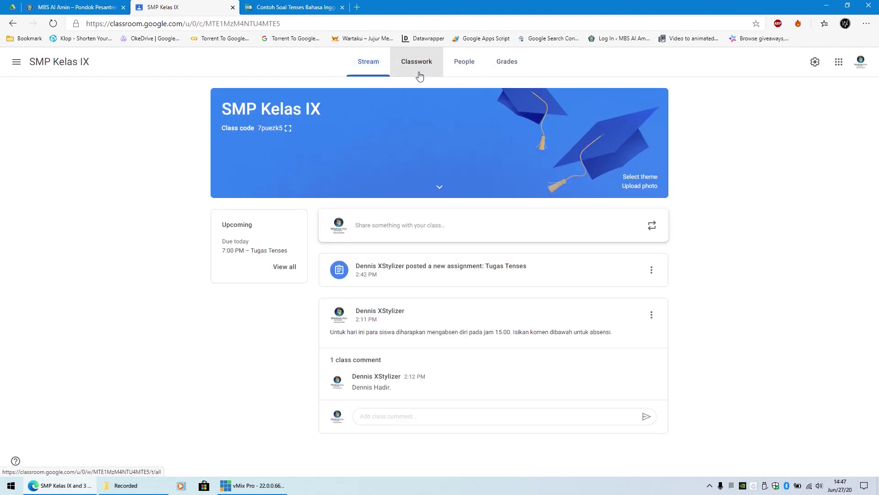
click(420, 76)
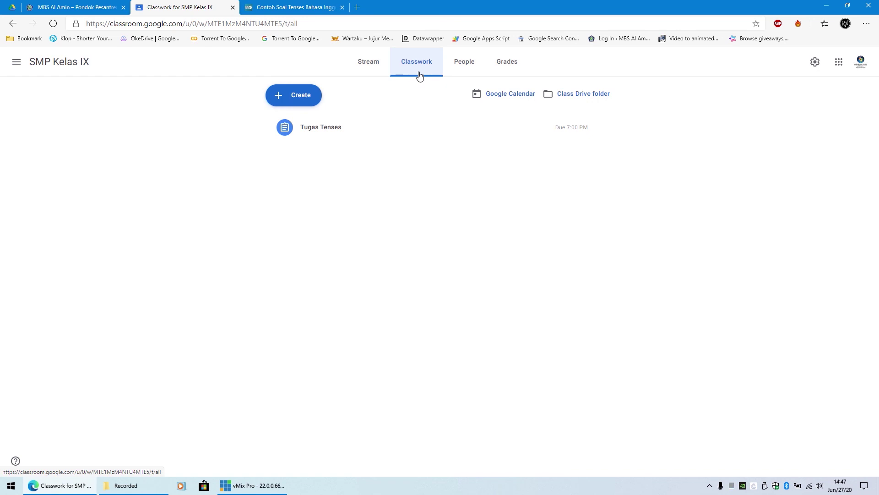
click(457, 69)
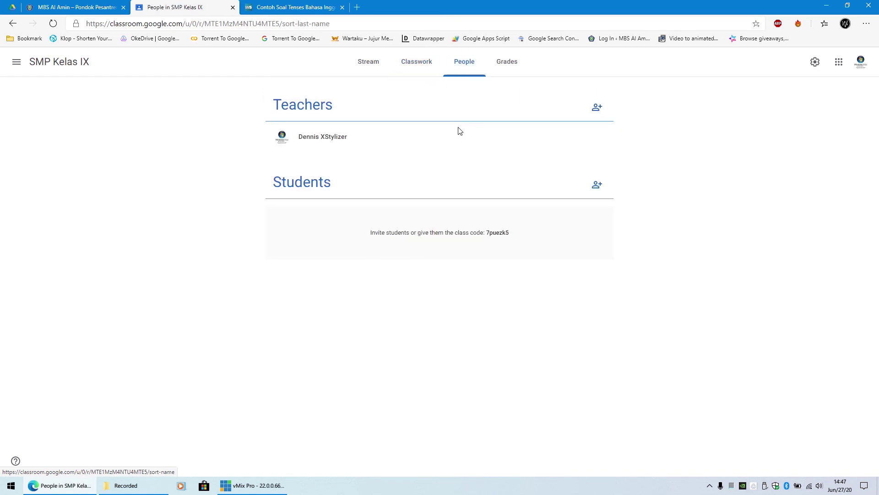
click(365, 68)
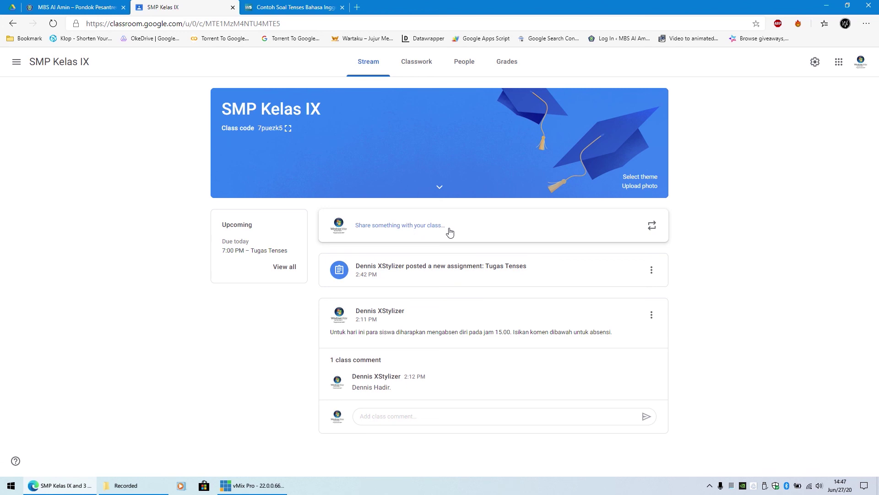